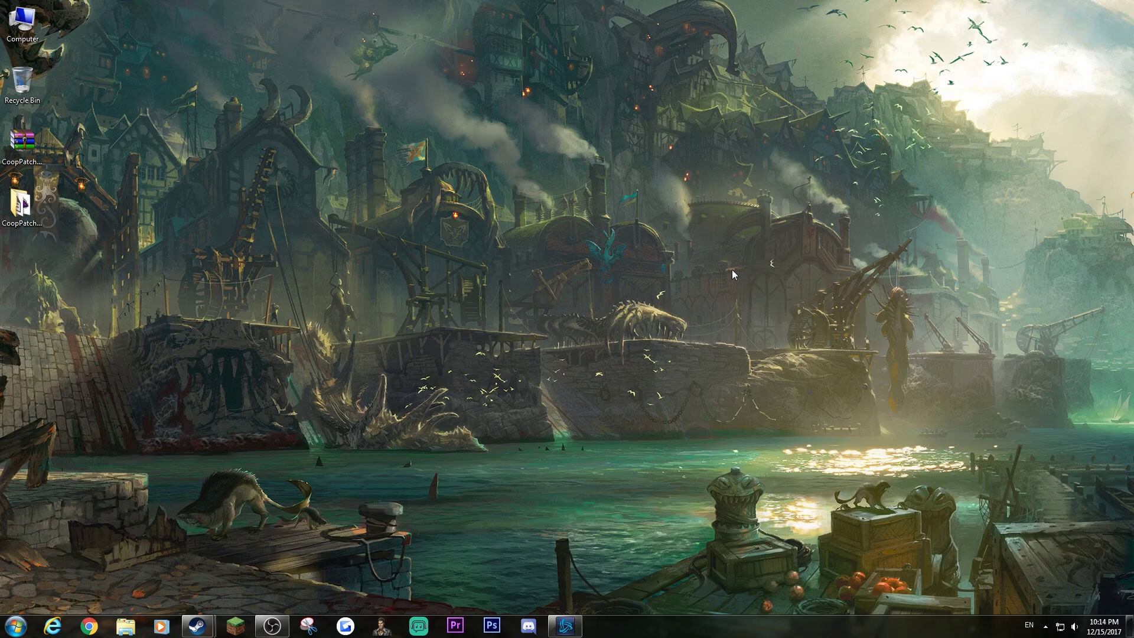
Step: Open the CoopPatcherV0.6 folder, shift its window right, and select Patcher.exe among its four files
{"action": "double_click", "coordinate": [21, 205]}
{"action": "left_click_drag", "start_coordinate": [608, 54], "coordinate": [734, 63]}
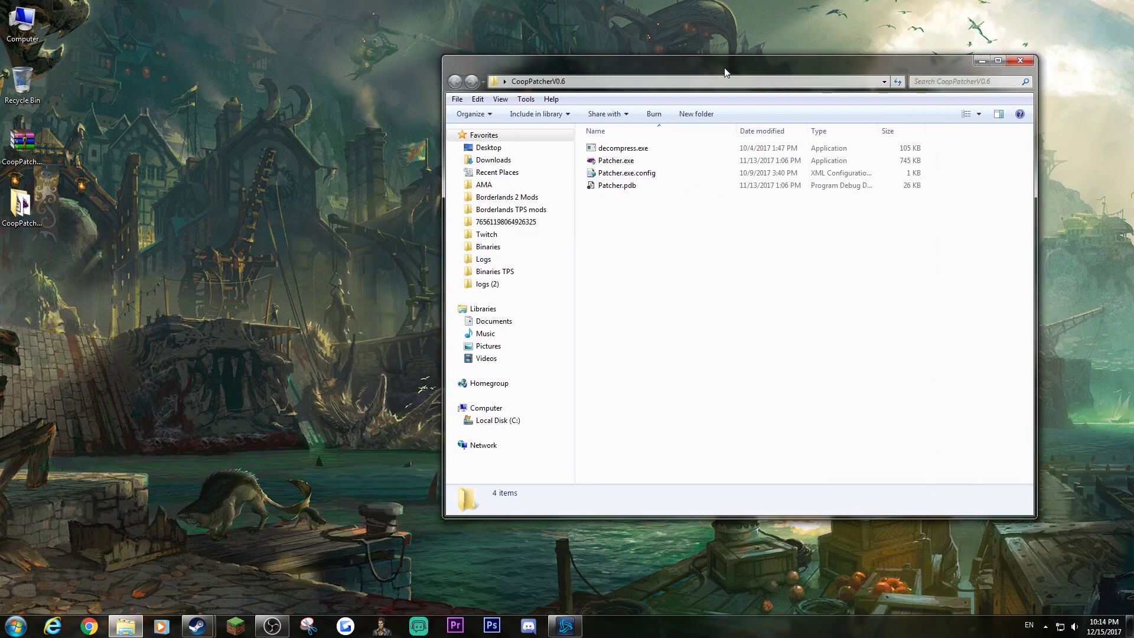
{"action": "left_click", "coordinate": [19, 151]}
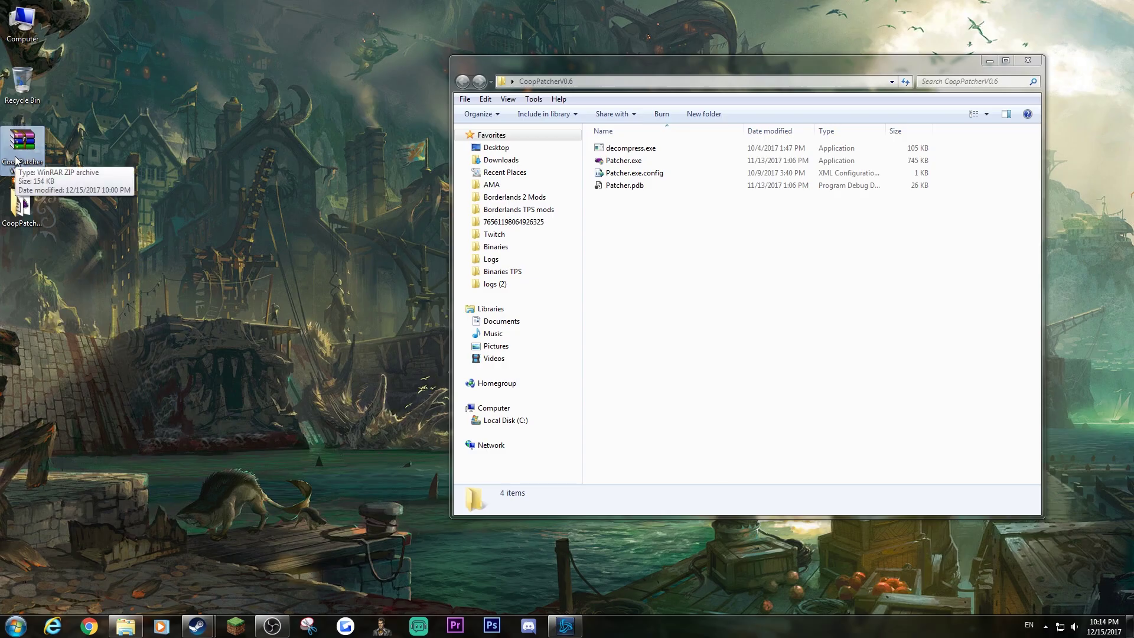
{"action": "left_click", "coordinate": [20, 206]}
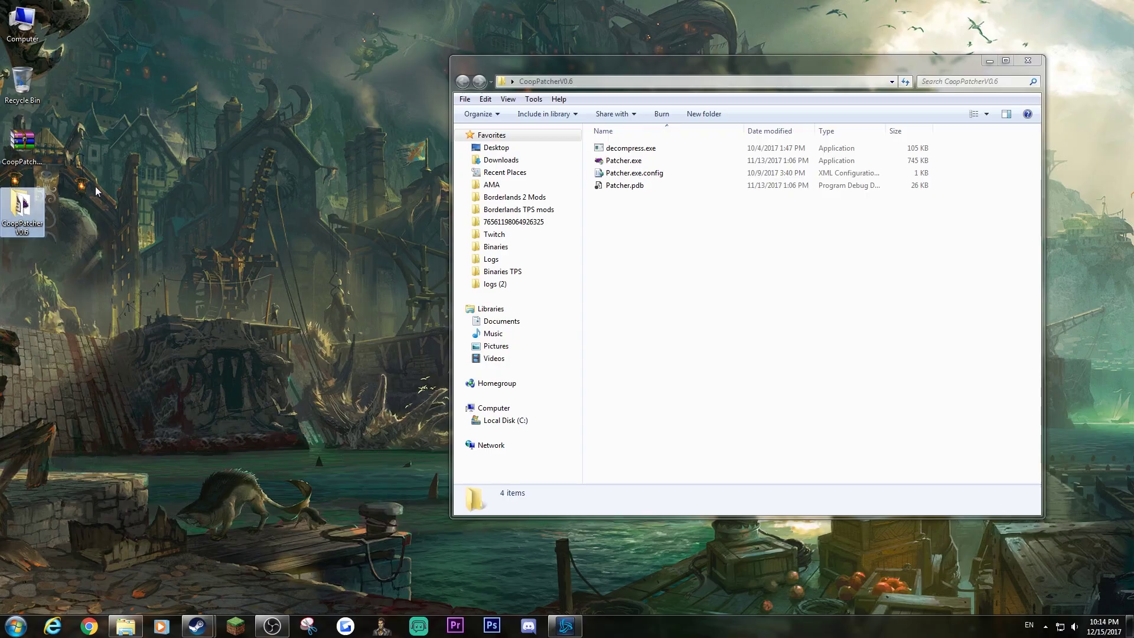
{"action": "left_click_drag", "start_coordinate": [716, 271], "coordinate": [678, 146]}
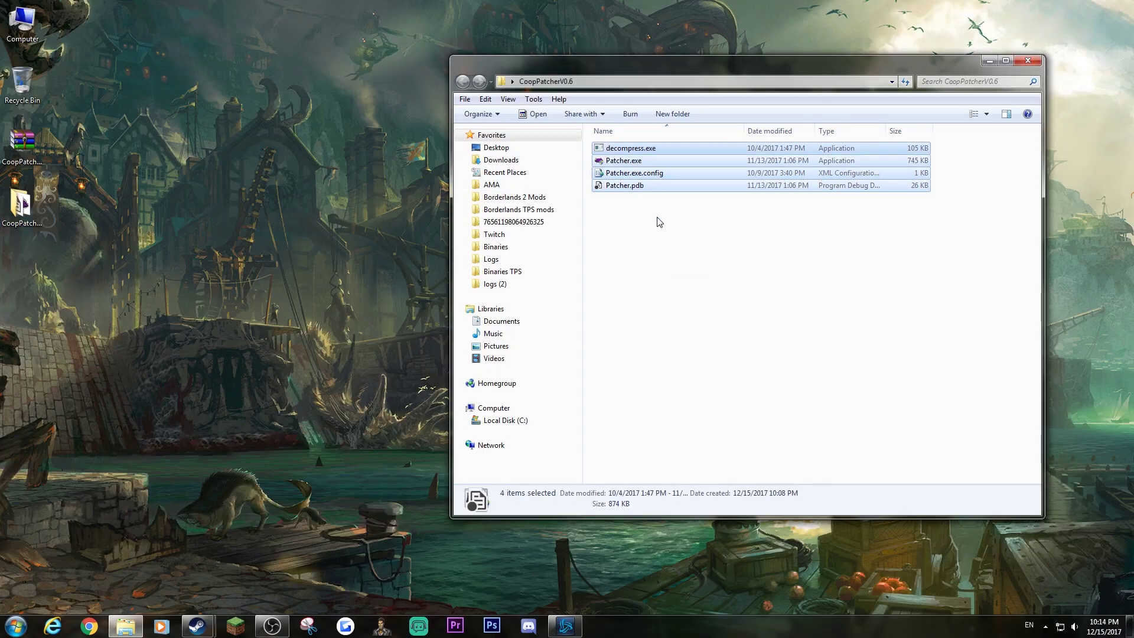
{"action": "left_click", "coordinate": [667, 253]}
{"action": "left_click", "coordinate": [640, 163]}
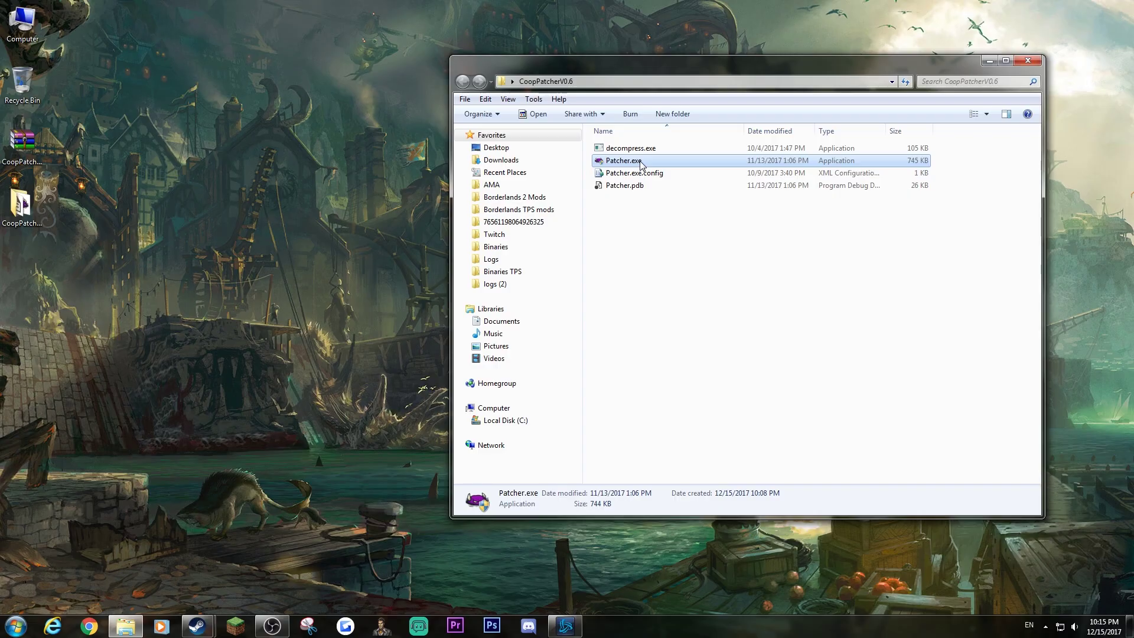
Step: Launch Patcher.exe, move its window over Explorer, and choose Borderlands 2 as the game
{"action": "double_click", "coordinate": [640, 163]}
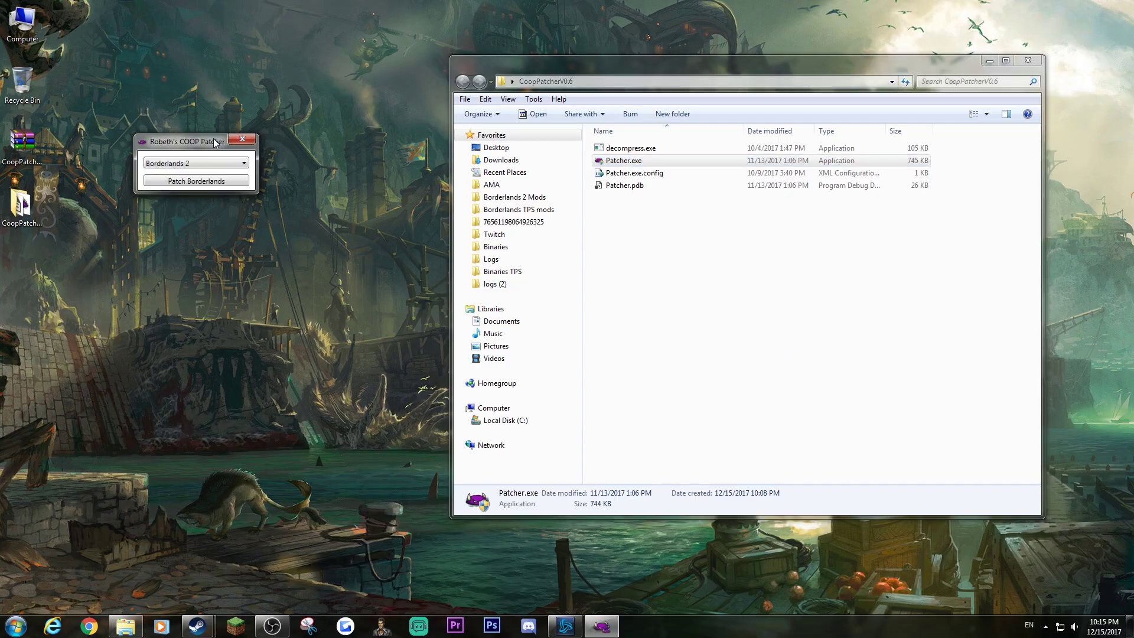
{"action": "left_click_drag", "start_coordinate": [214, 138], "coordinate": [561, 222]}
{"action": "left_click", "coordinate": [563, 245]}
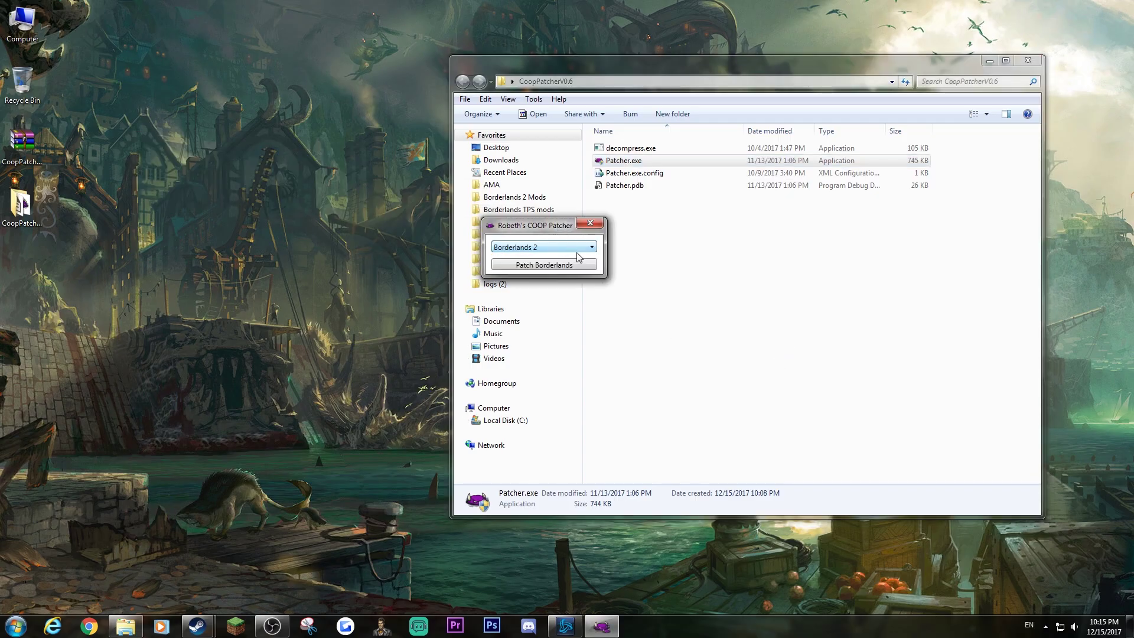
{"action": "left_click", "coordinate": [592, 264]}
Step: Patch Borderlands 2 by choosing Borderlands2.exe in the Binaries\Win32 folder
{"action": "left_click", "coordinate": [548, 268]}
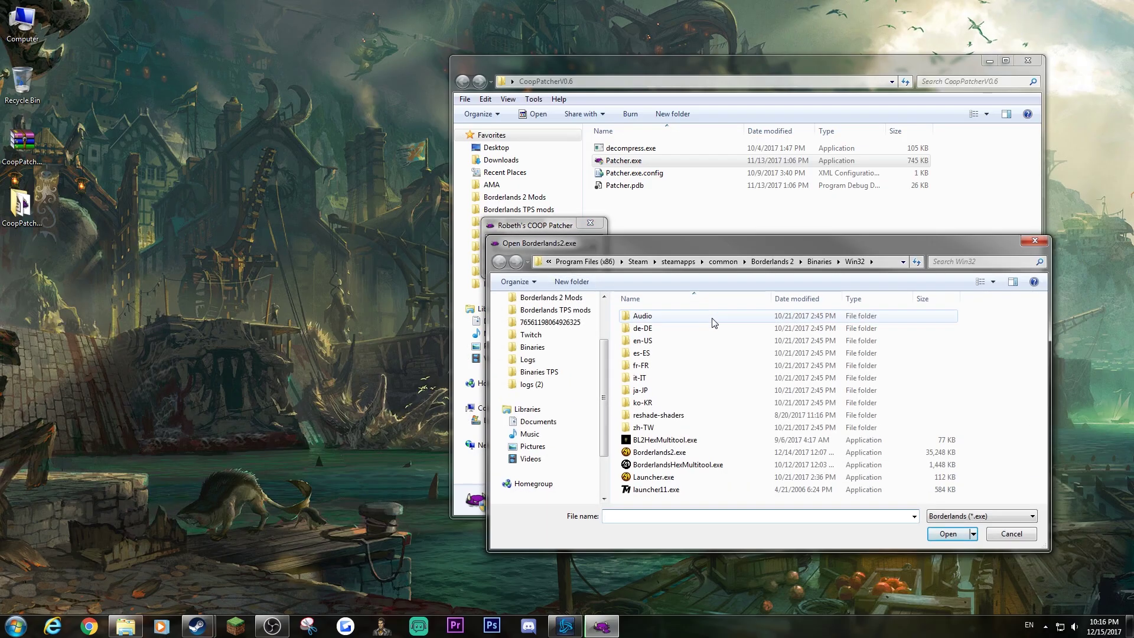
{"action": "left_click", "coordinate": [869, 263]}
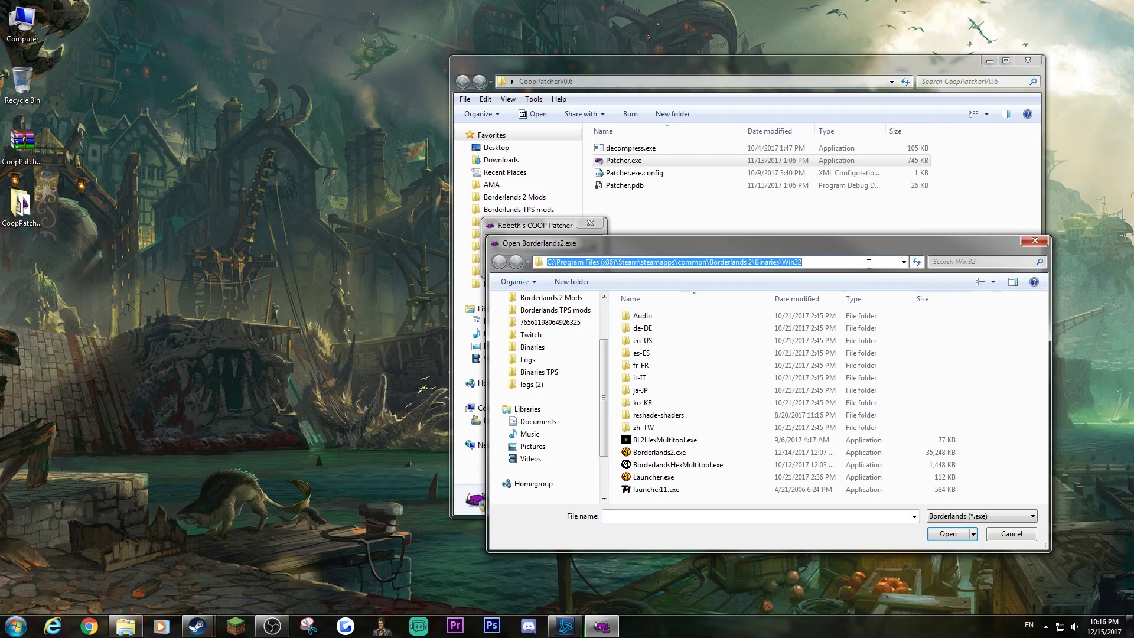
{"action": "left_click", "coordinate": [821, 264]}
{"action": "left_click_drag", "start_coordinate": [833, 263], "coordinate": [573, 260]}
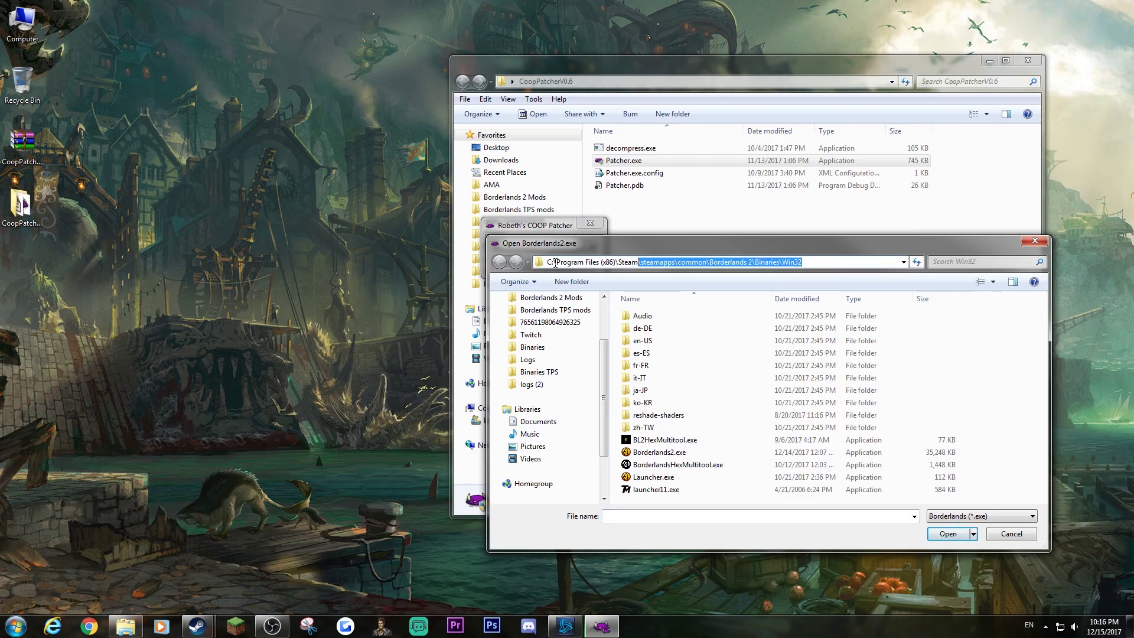
{"action": "left_click", "coordinate": [803, 263]}
{"action": "left_click_drag", "start_coordinate": [803, 263], "coordinate": [592, 263]}
{"action": "left_click", "coordinate": [587, 265]}
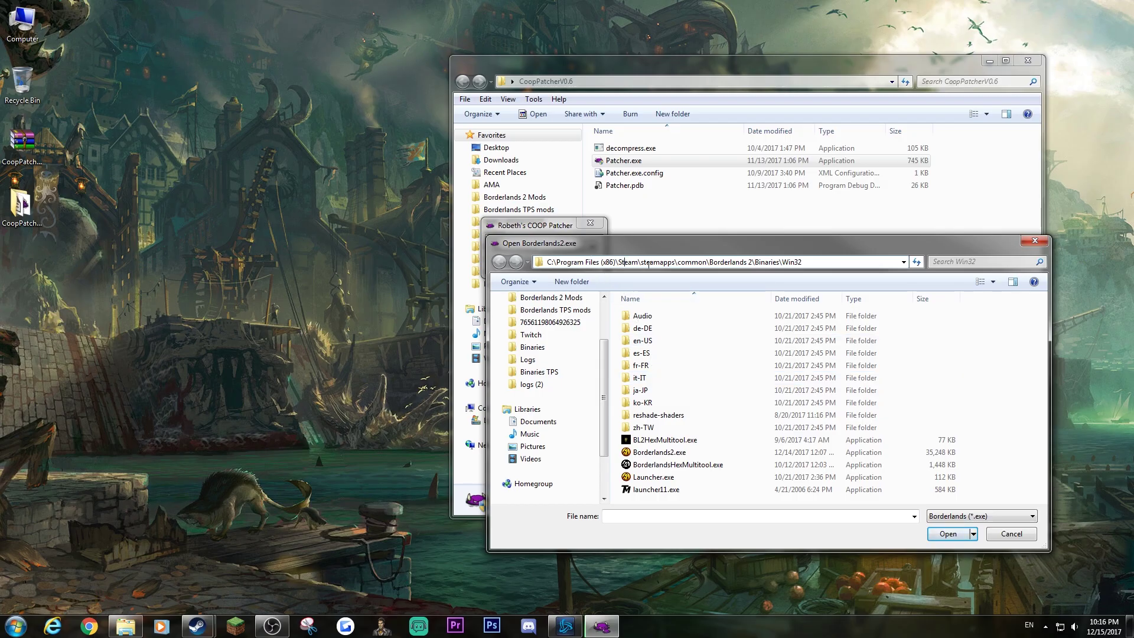
{"action": "left_click", "coordinate": [717, 263]}
{"action": "double_click", "coordinate": [697, 453]}
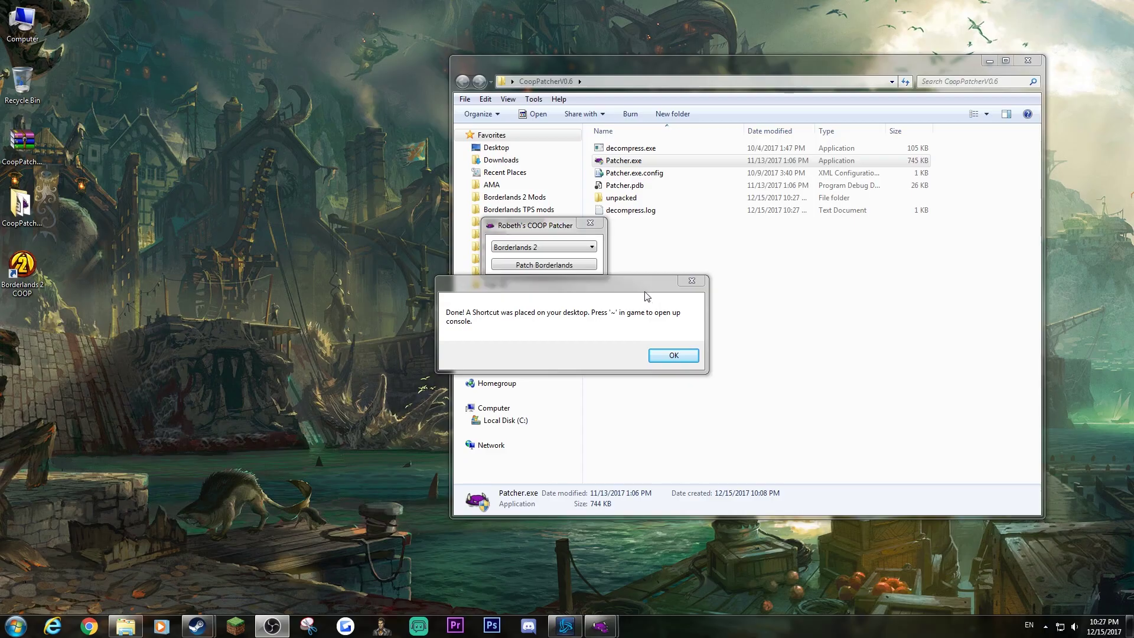
Step: Move the Done! message aside, confirm it with OK, and select the Borderlands 2 COOP shortcut
{"action": "mouse_move", "coordinate": [639, 285]}
{"action": "left_mouse_down"}
{"action": "mouse_move", "coordinate": [699, 265]}
{"action": "mouse_move", "coordinate": [793, 274]}
{"action": "mouse_move", "coordinate": [747, 278]}
{"action": "left_mouse_up"}
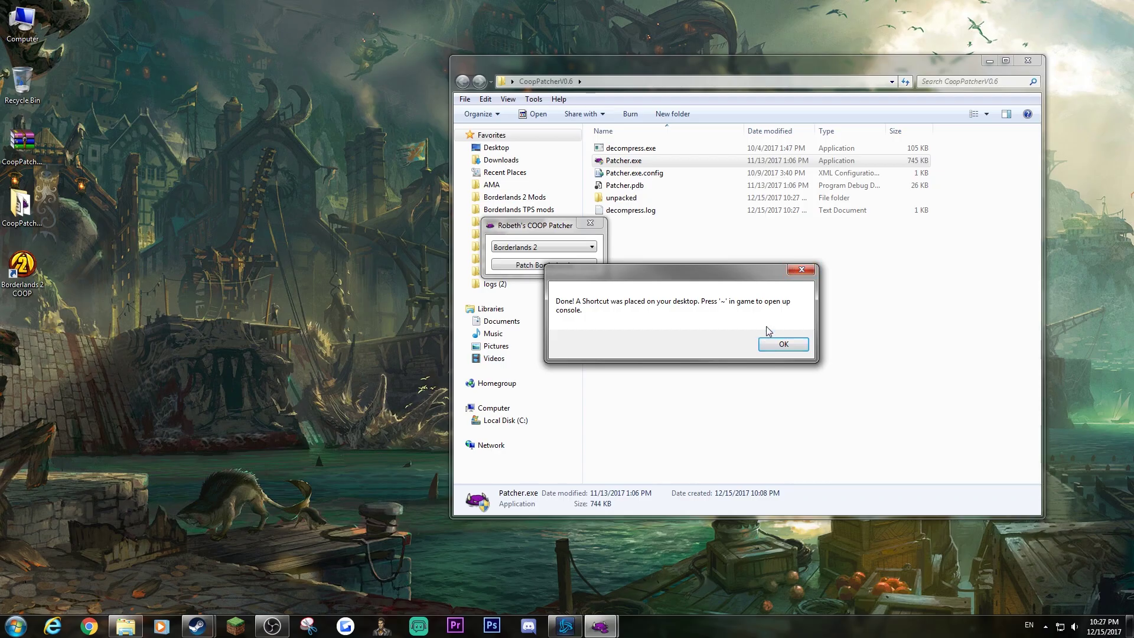
{"action": "left_click_drag", "start_coordinate": [686, 273], "coordinate": [647, 226]}
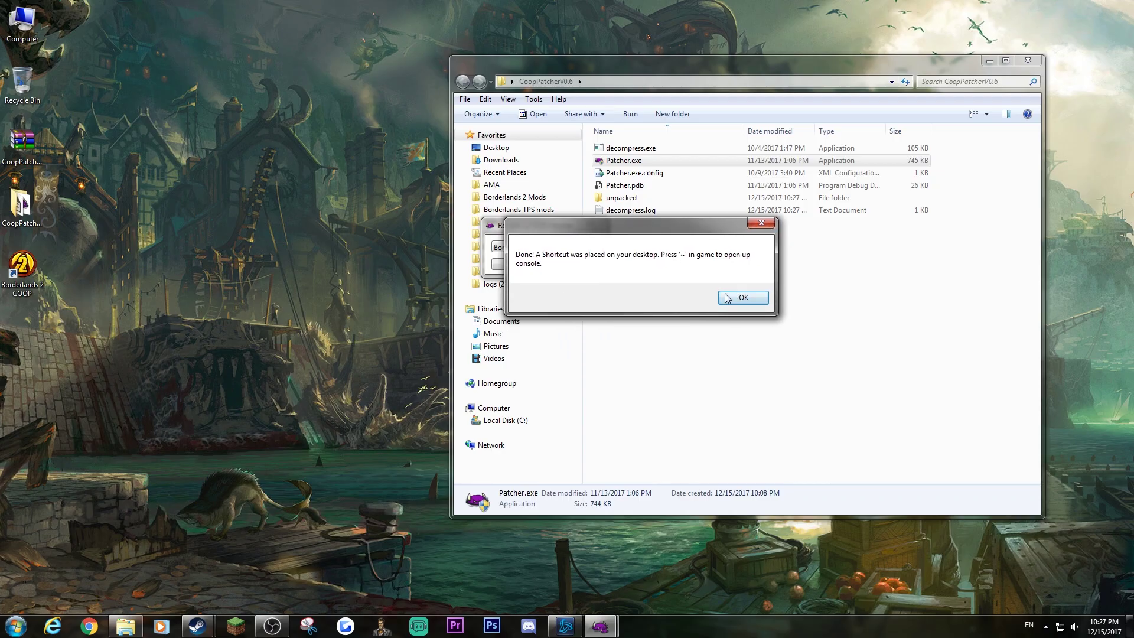
{"action": "left_click", "coordinate": [749, 304]}
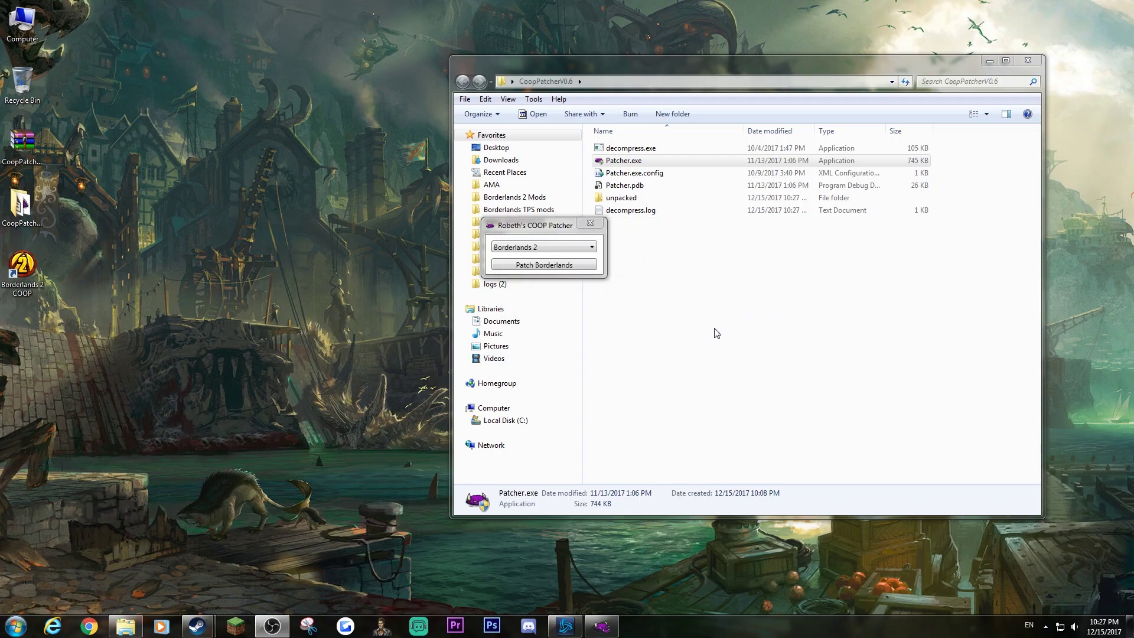
{"action": "left_click", "coordinate": [38, 286]}
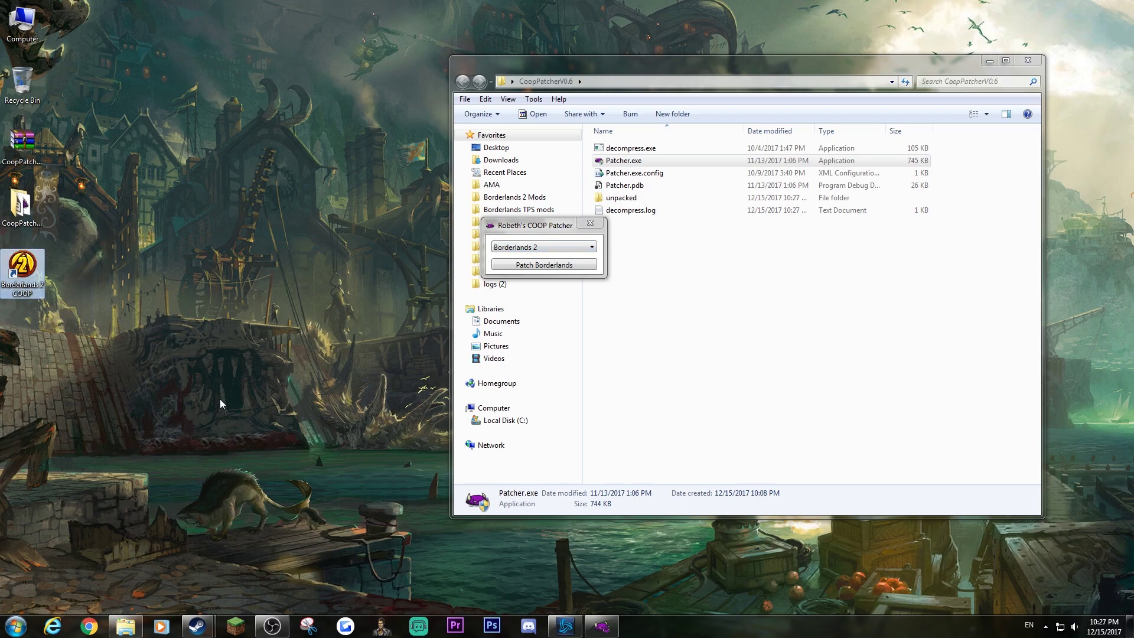
Step: Start Borderlands 2 COOP from the desktop shortcut and bring its game window forward
{"action": "double_click", "coordinate": [22, 270]}
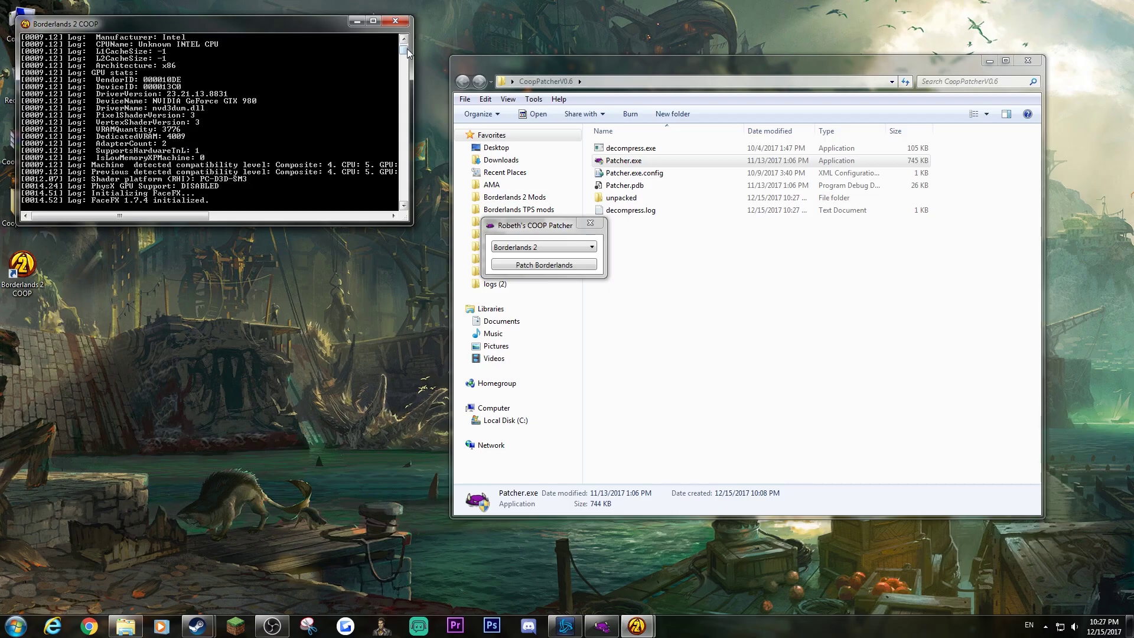
{"action": "mouse_move", "coordinate": [407, 52]}
{"action": "left_mouse_down"}
{"action": "mouse_move", "coordinate": [404, 85]}
{"action": "mouse_move", "coordinate": [405, 47]}
{"action": "left_mouse_up"}
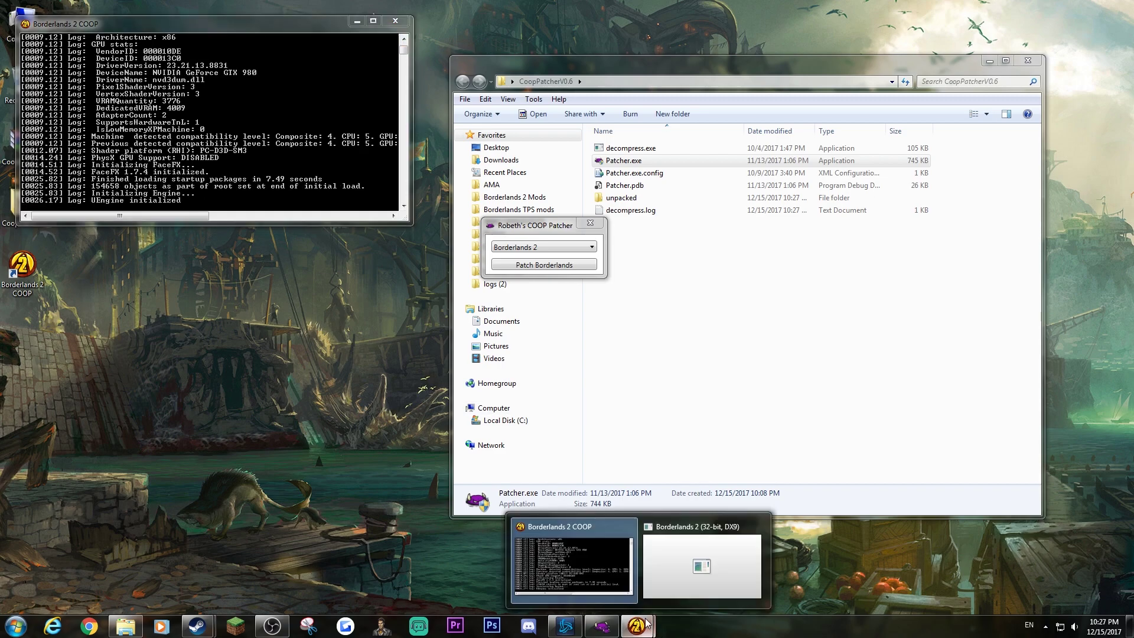
{"action": "left_click", "coordinate": [663, 582]}
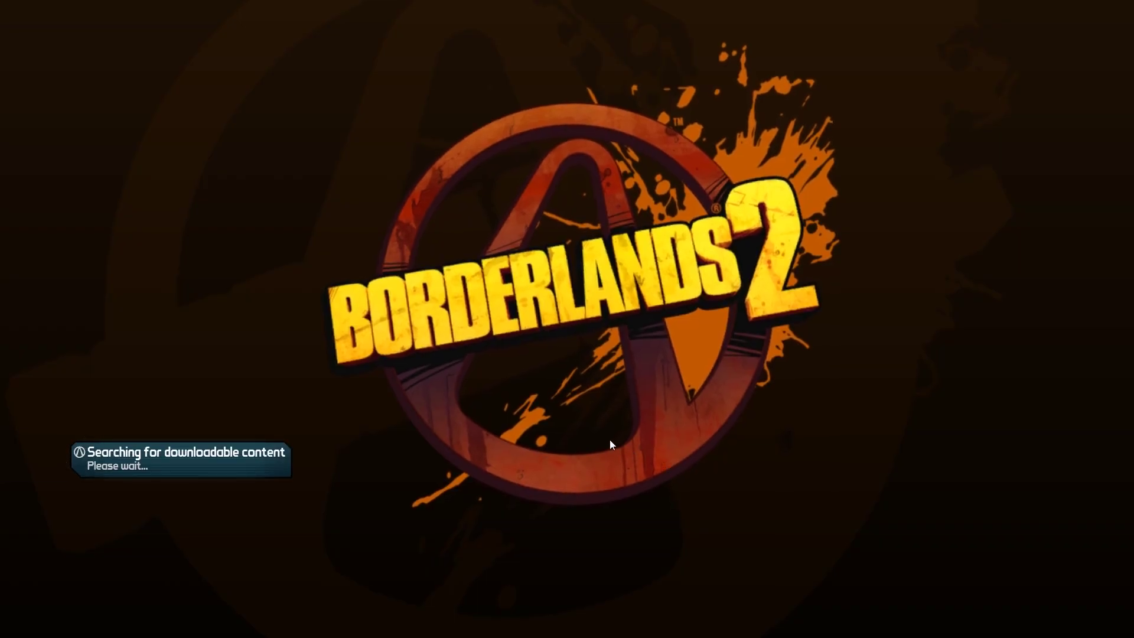
Step: Run exec CoopPatch.txt in the Borderlands 2 in-game console
{"action": "key", "text": "grave"}
{"action": "key", "text": "Escape"}
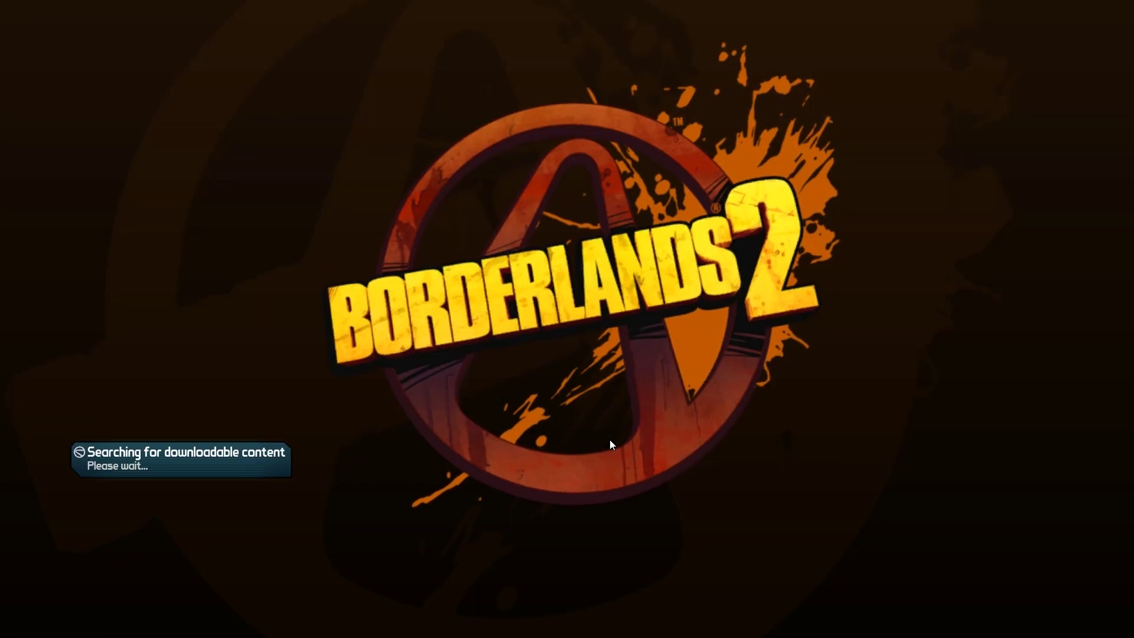
{"action": "key", "text": "grave"}
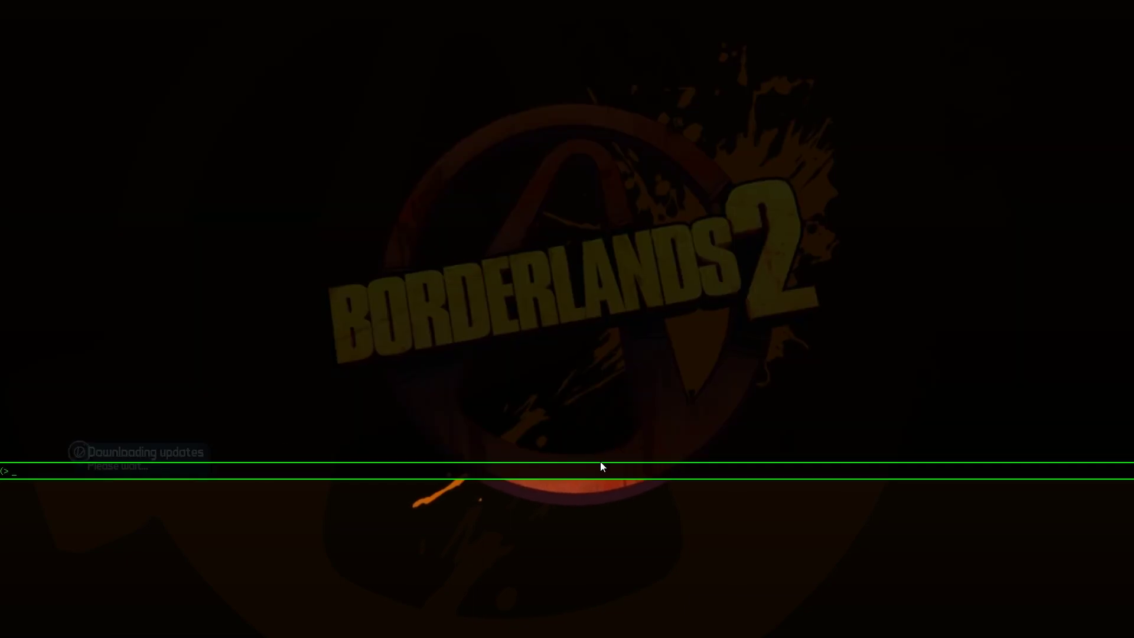
{"action": "type", "text": "obj dump GD_Tulip_Mechromancer_Skills.SkillTrees.Branch_LittleBigTrouble"}
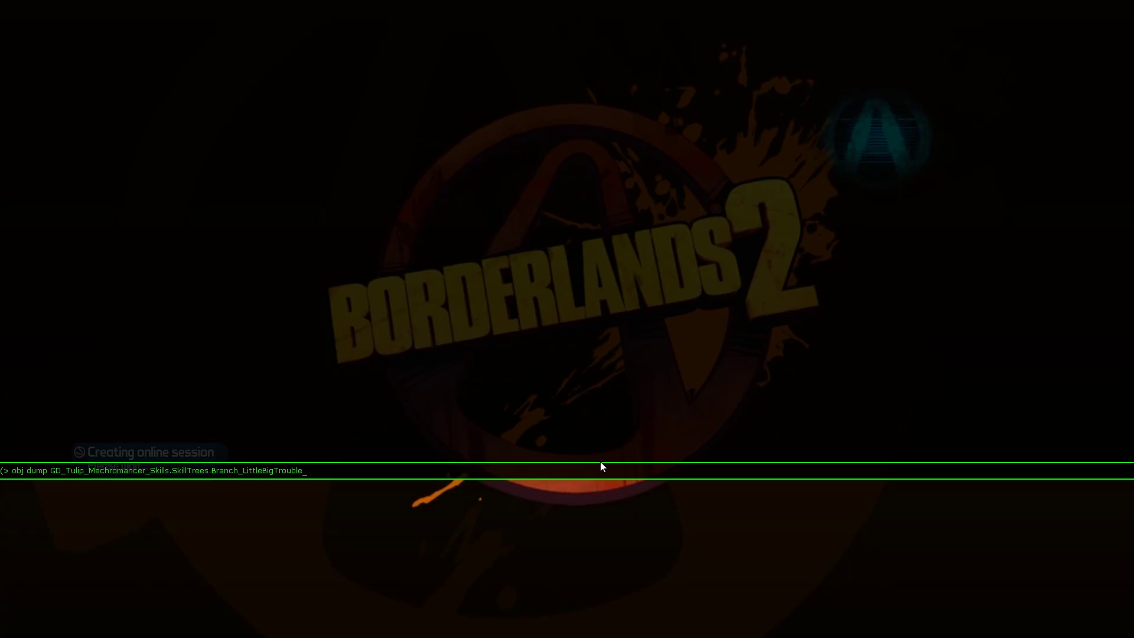
{"action": "key", "text": "Return"}
{"action": "type", "text": "exec CoopPatch.txt"}
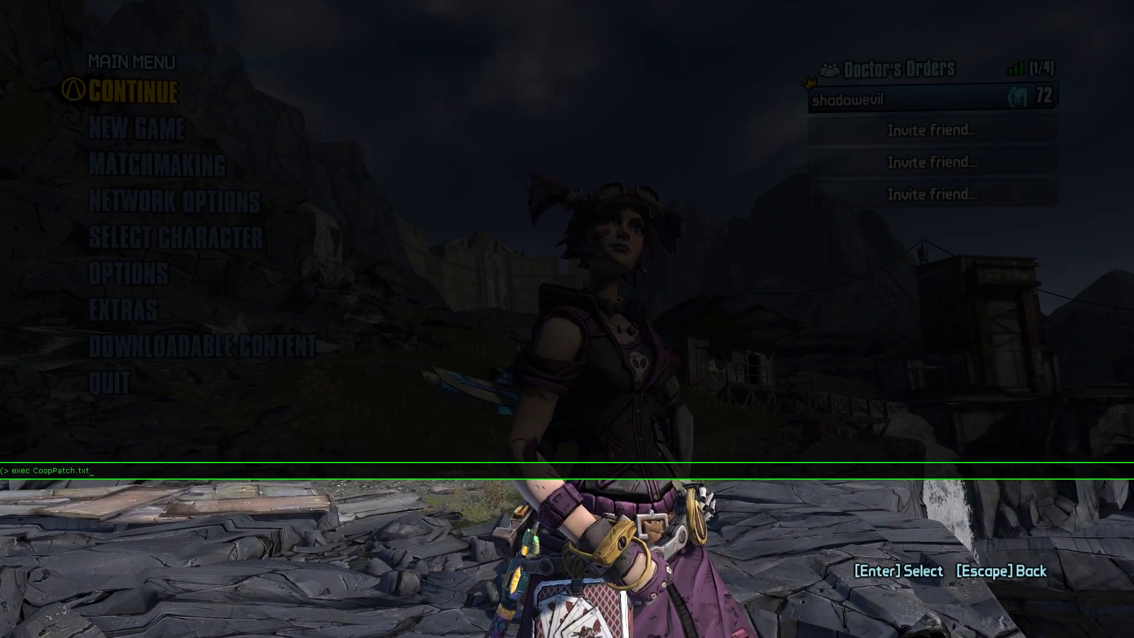
{"action": "key", "text": "Return"}
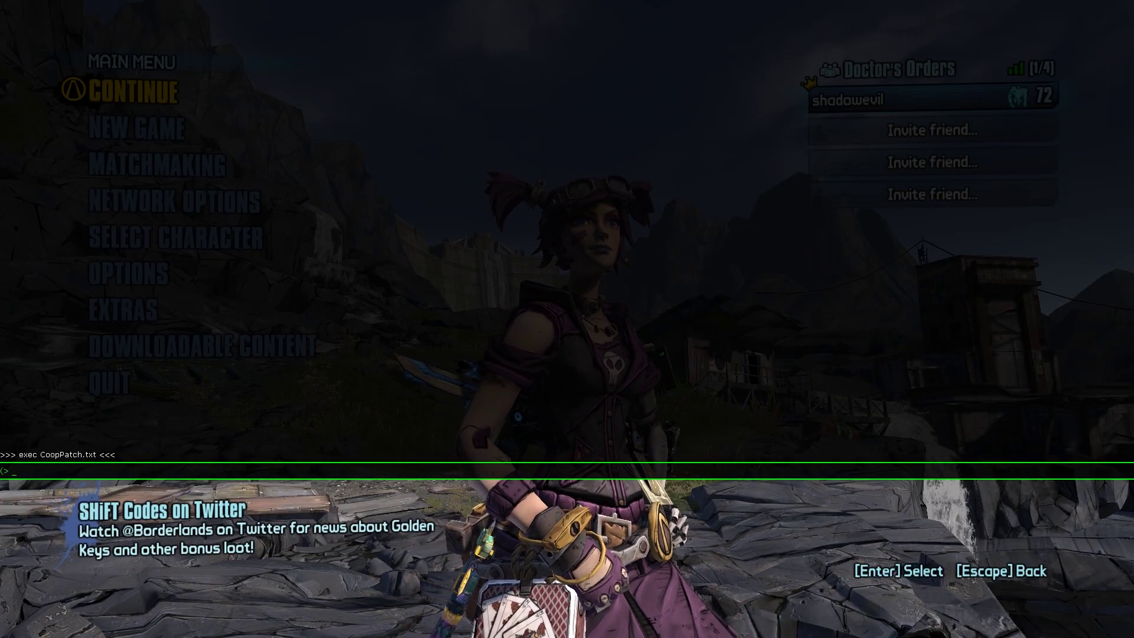
Step: Alt+Tab out of the running game back to the desktop
{"action": "key", "text": "alt+Tab"}
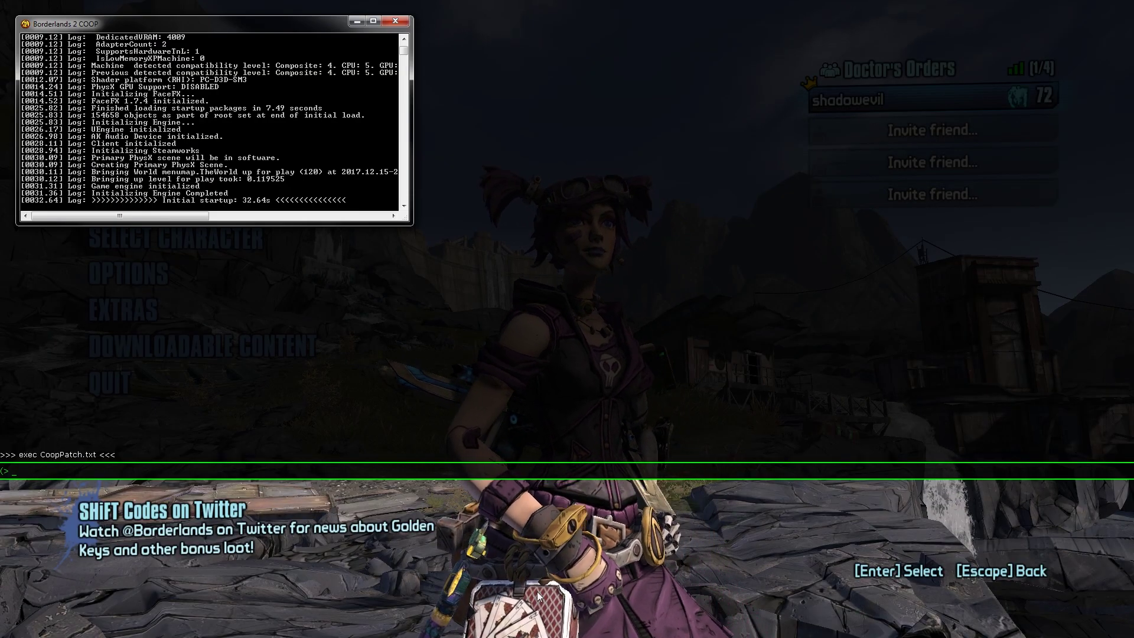
{"action": "key", "text": "alt+Tab"}
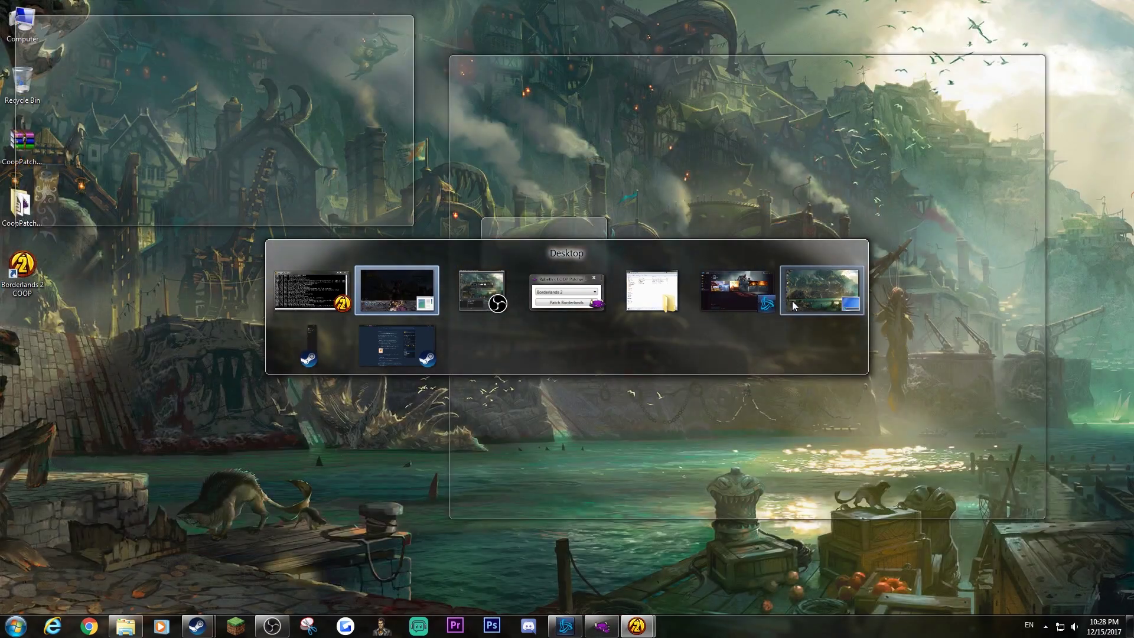
{"action": "left_click", "coordinate": [791, 306]}
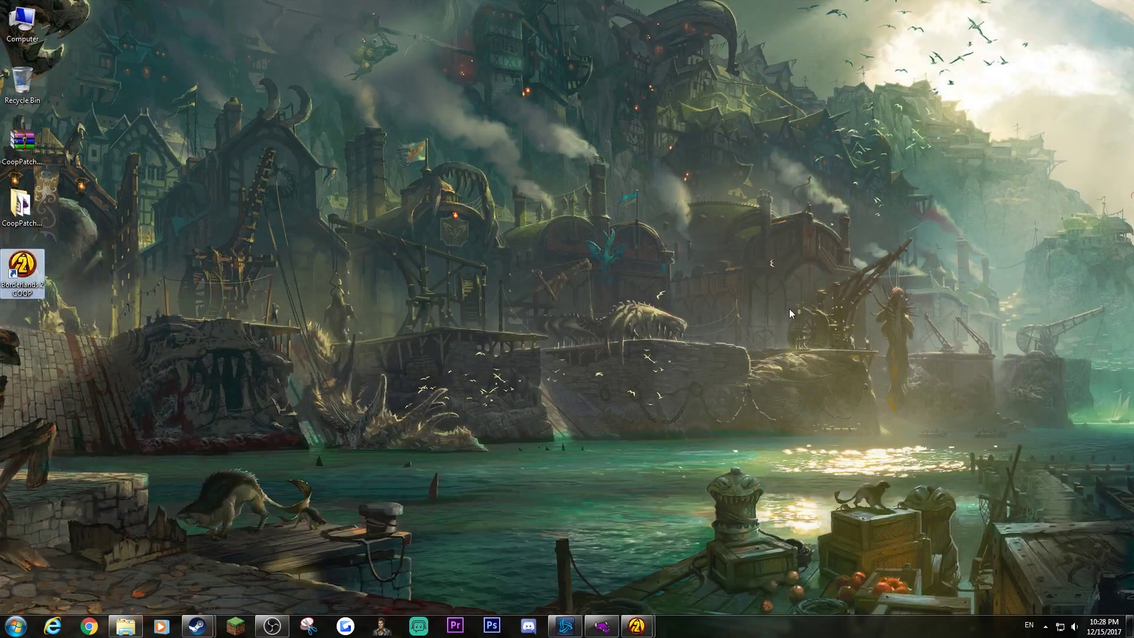
Step: From the COOP shortcut's Properties, open its file location maximized and go up to Binaries
{"action": "right_click", "coordinate": [22, 264]}
{"action": "left_click", "coordinate": [56, 575]}
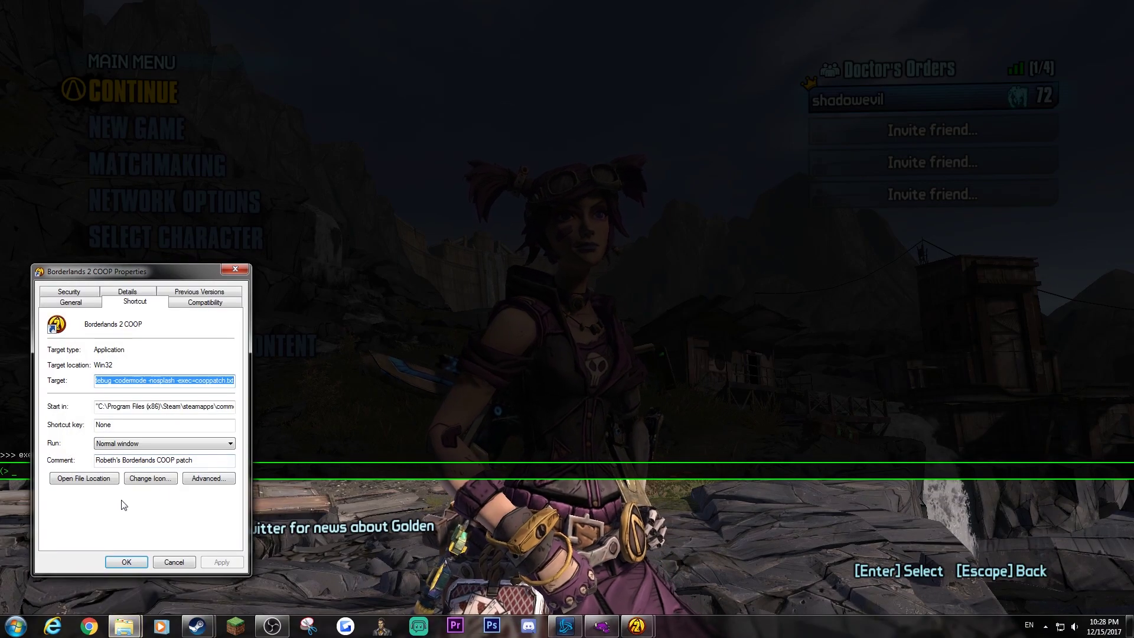
{"action": "left_click", "coordinate": [83, 478]}
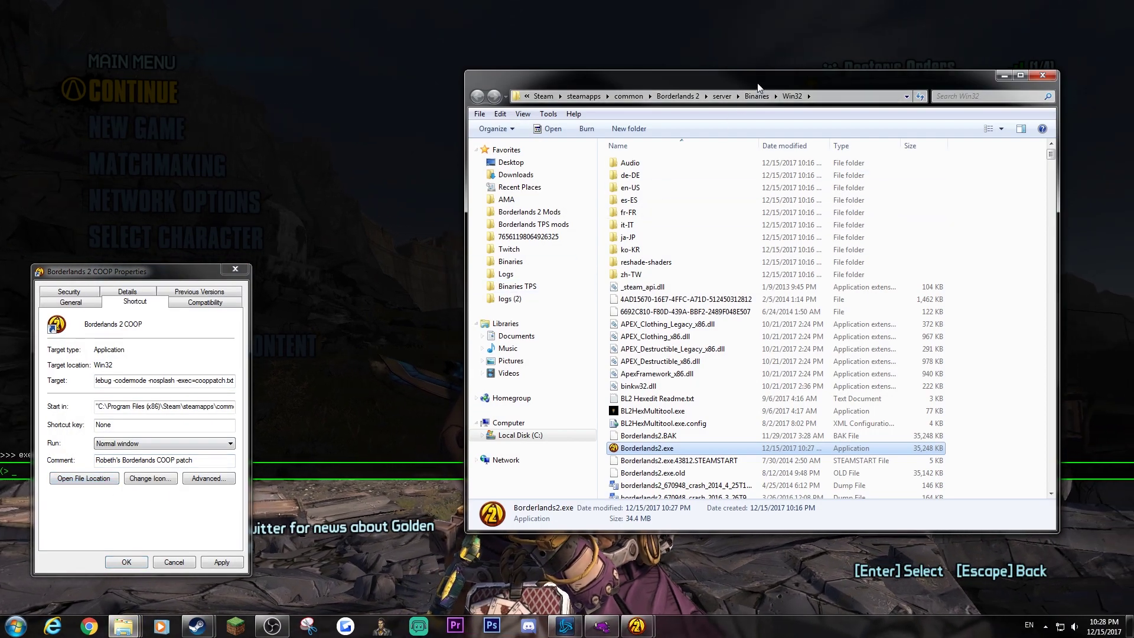
{"action": "double_click", "coordinate": [759, 86]}
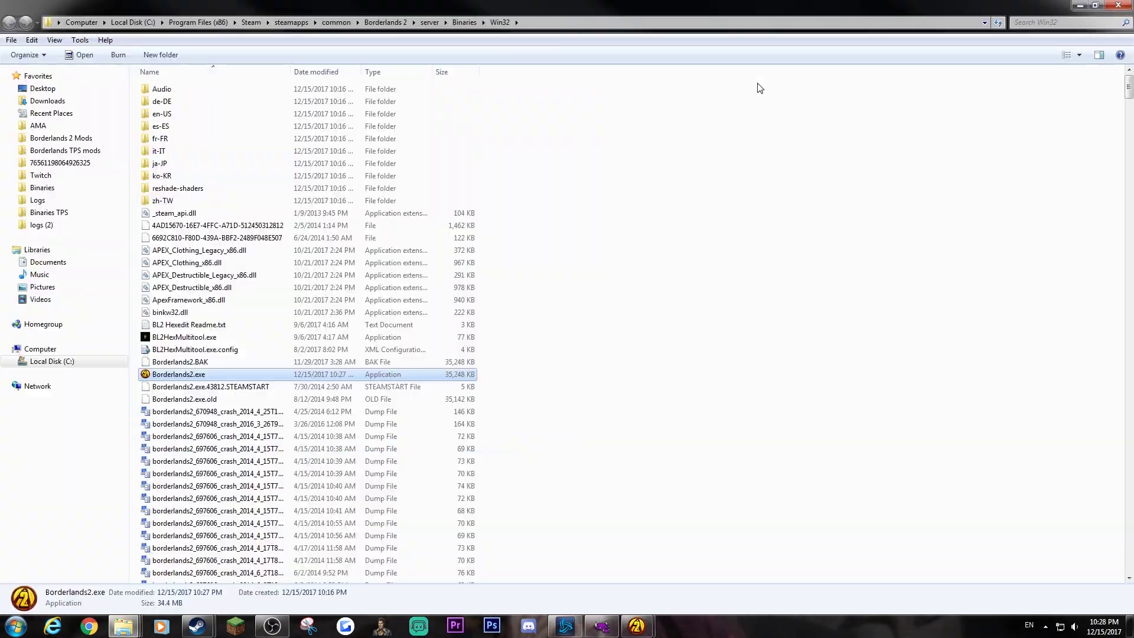
{"action": "left_click", "coordinate": [465, 22]}
{"action": "scroll", "coordinate": [233, 269], "scroll_direction": "down", "scroll_amount": 1}
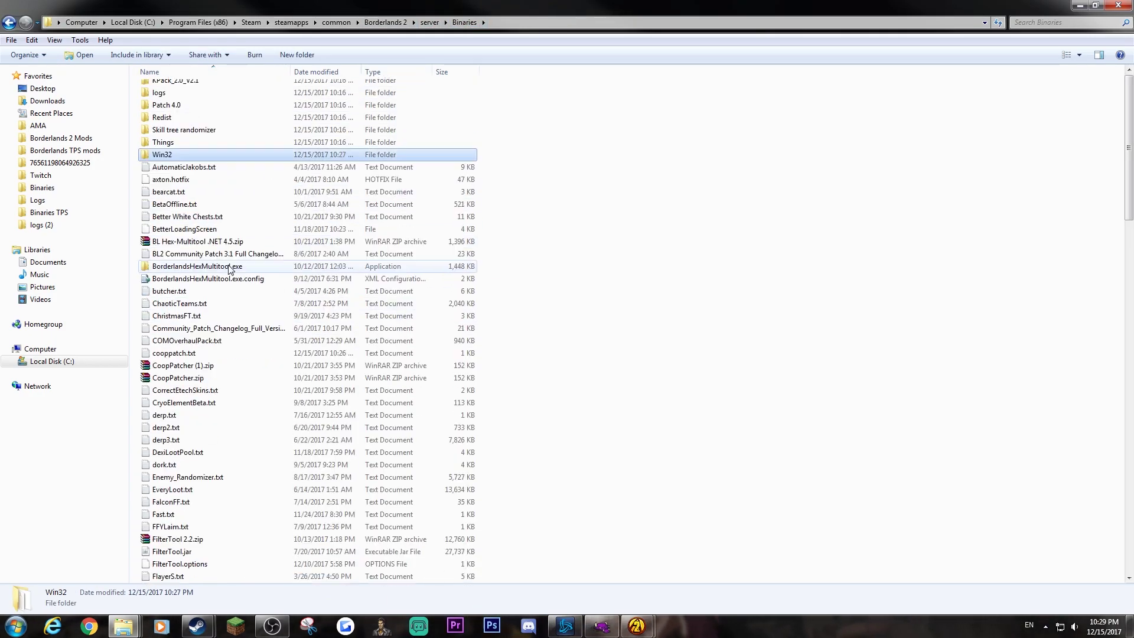
{"action": "scroll", "coordinate": [232, 269], "scroll_direction": "down", "scroll_amount": 4}
{"action": "scroll", "coordinate": [232, 269], "scroll_direction": "down", "scroll_amount": 1}
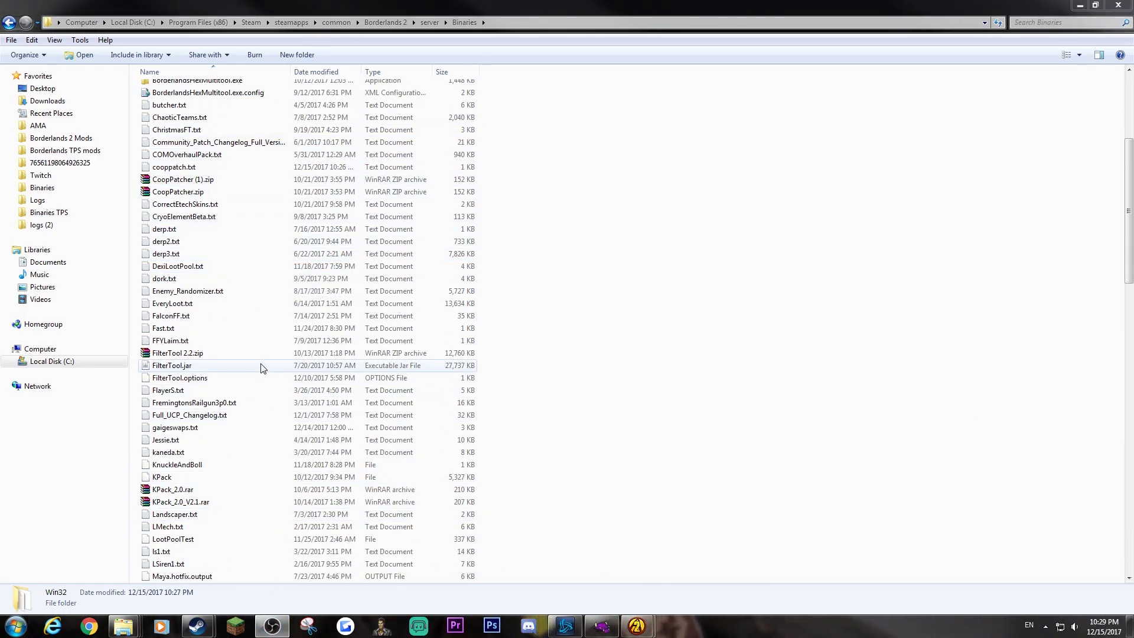
{"action": "left_click", "coordinate": [191, 130]}
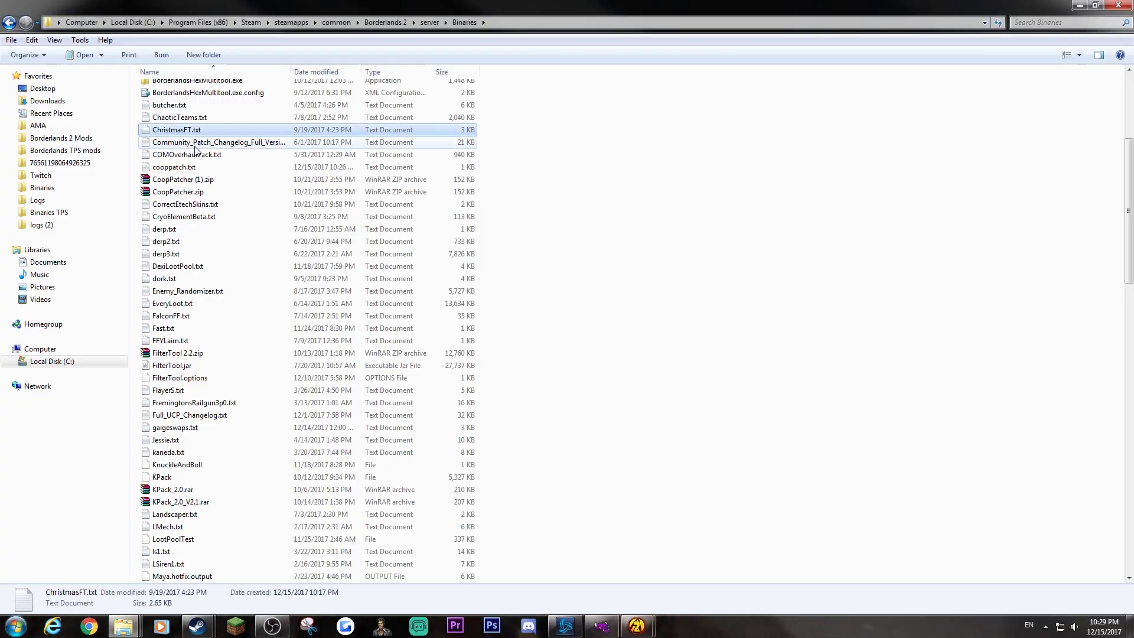
{"action": "double_click", "coordinate": [176, 166]}
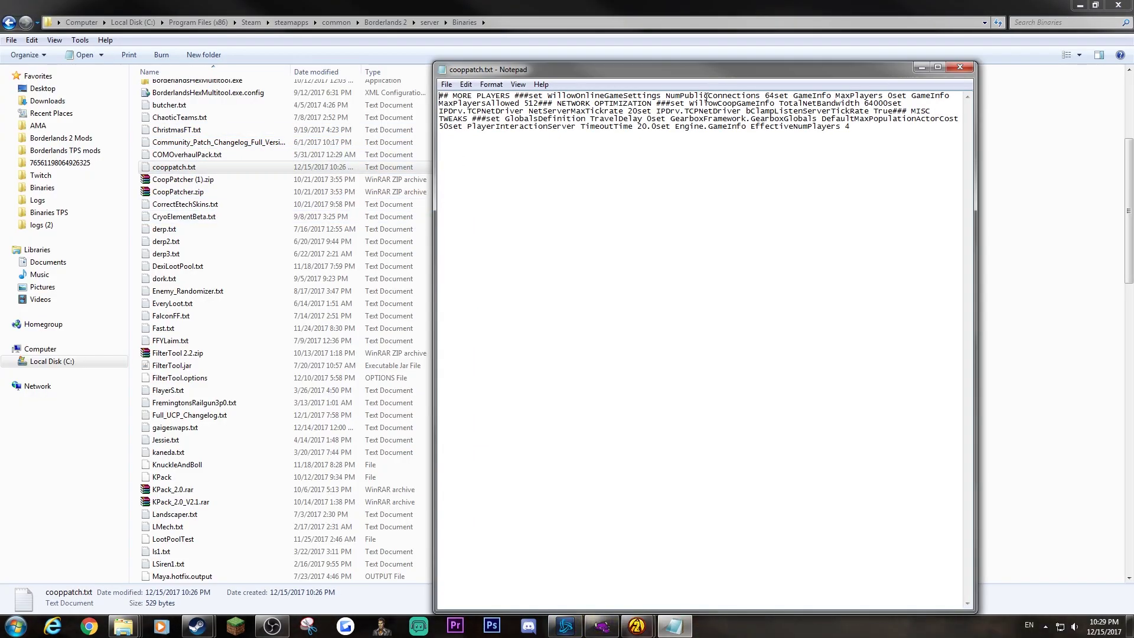
{"action": "left_click_drag", "start_coordinate": [739, 93], "coordinate": [916, 134]}
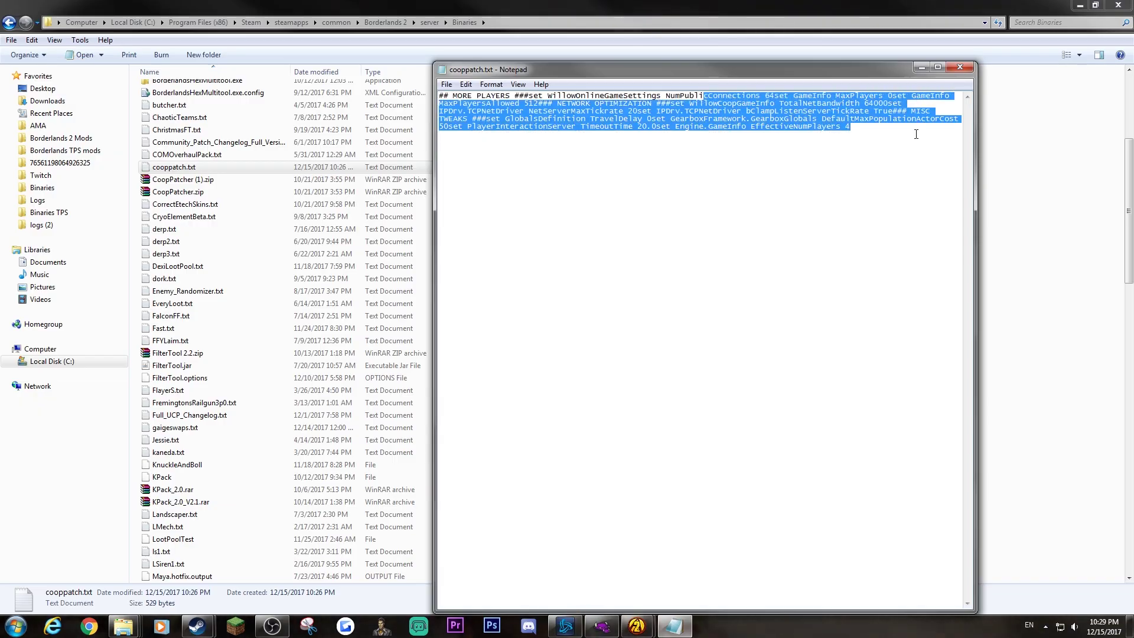
{"action": "left_click", "coordinate": [917, 133]}
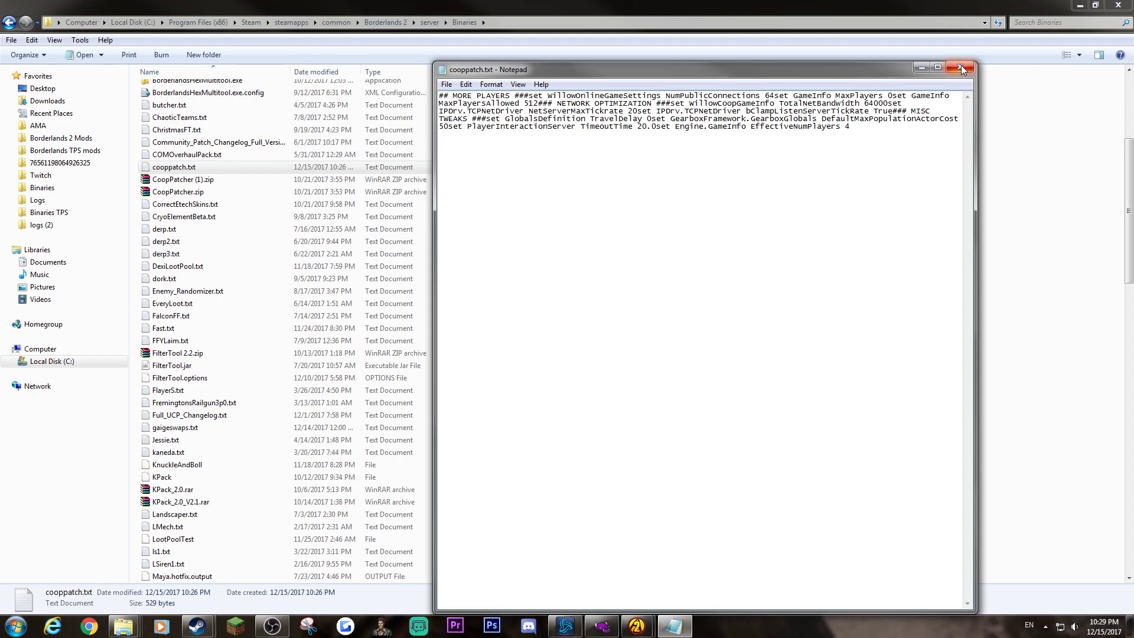
{"action": "left_click", "coordinate": [962, 65]}
{"action": "mouse_move", "coordinate": [637, 627]}
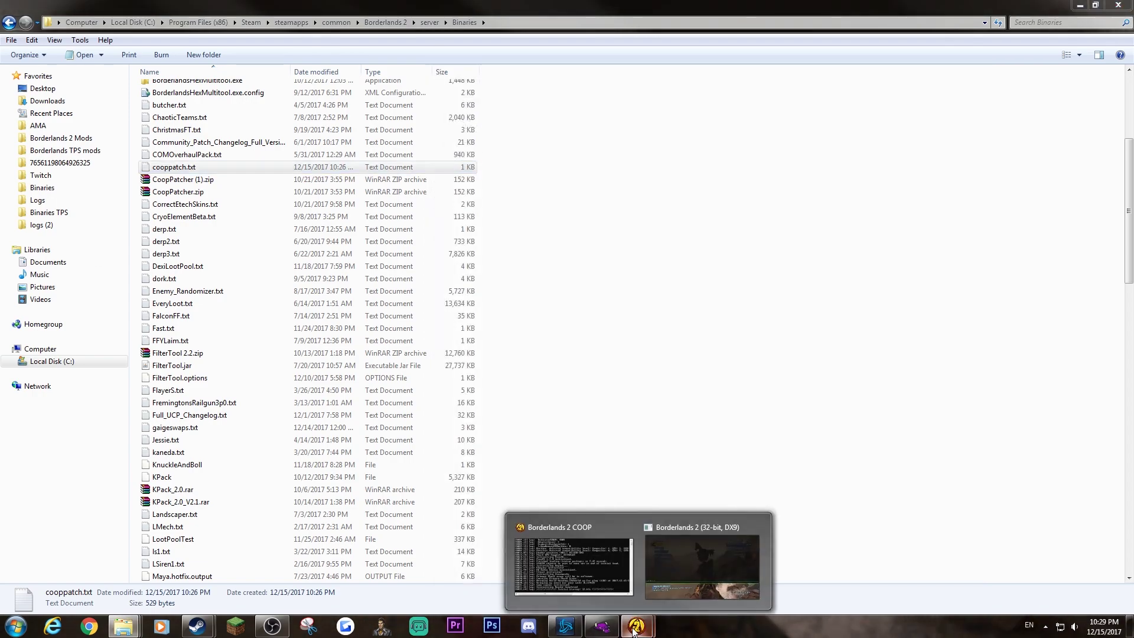
{"action": "left_click", "coordinate": [666, 556]}
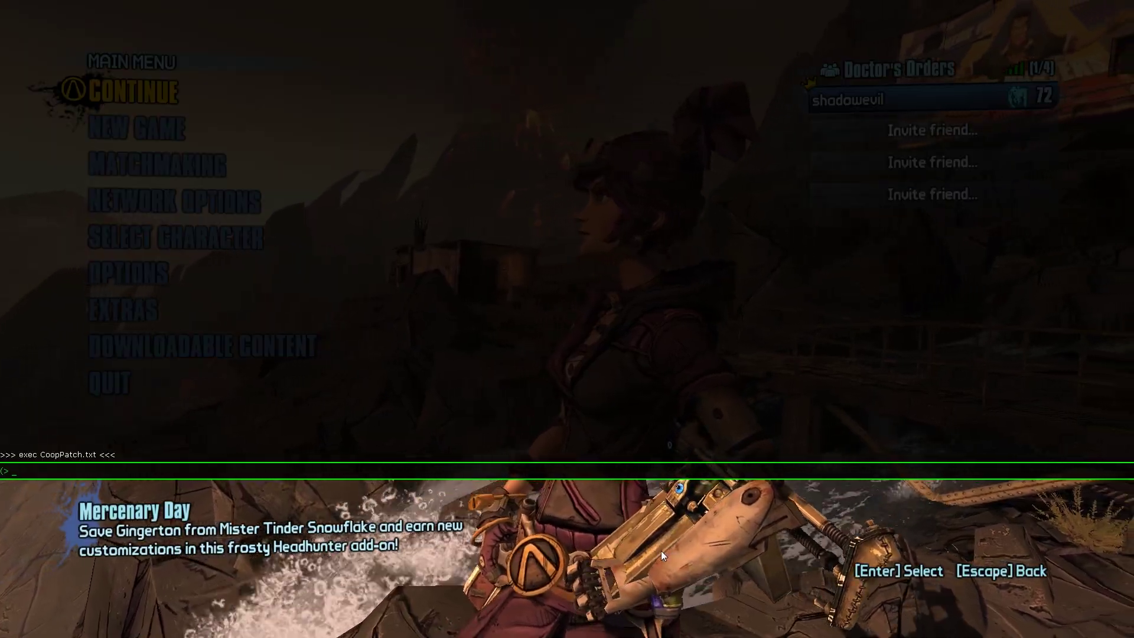
{"action": "key", "text": "alt+Tab"}
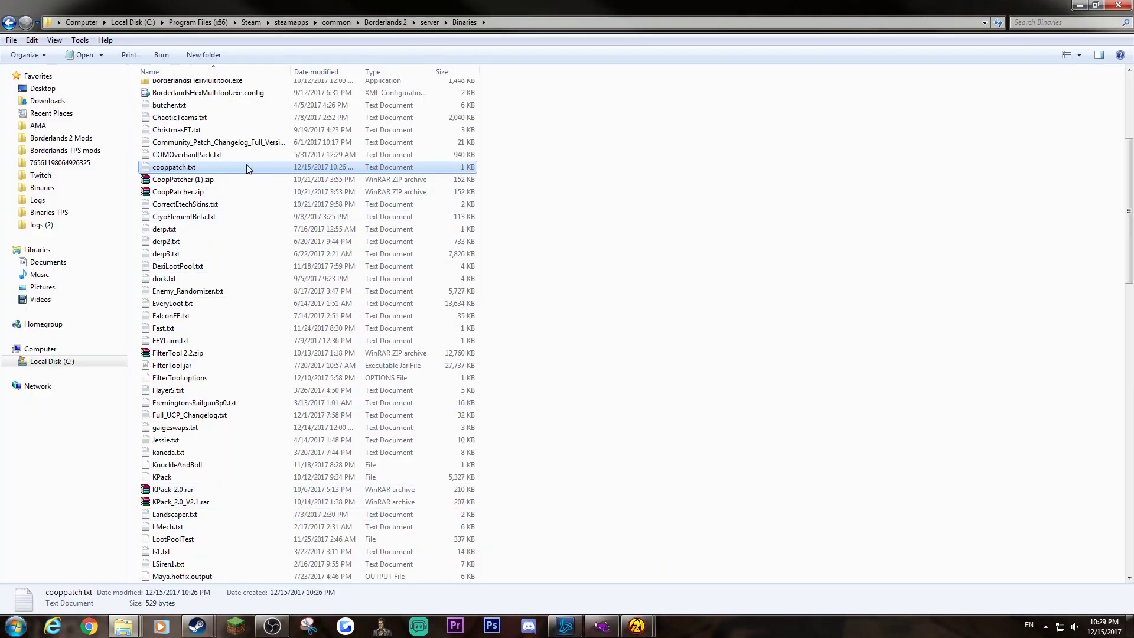
Step: Open cooppatch.txt and break the MaxPlayers, WillowCoopGameInfo and GlobalsDefinition commands onto separate lines
{"action": "double_click", "coordinate": [246, 167]}
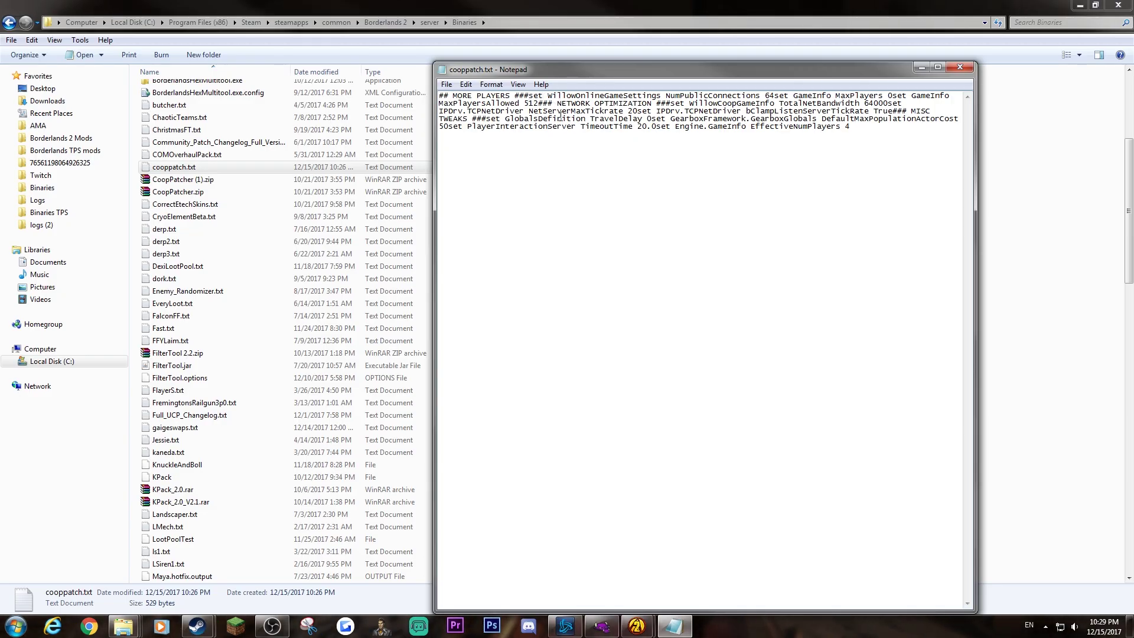
{"action": "left_click", "coordinate": [530, 95]}
{"action": "key", "text": "Return"}
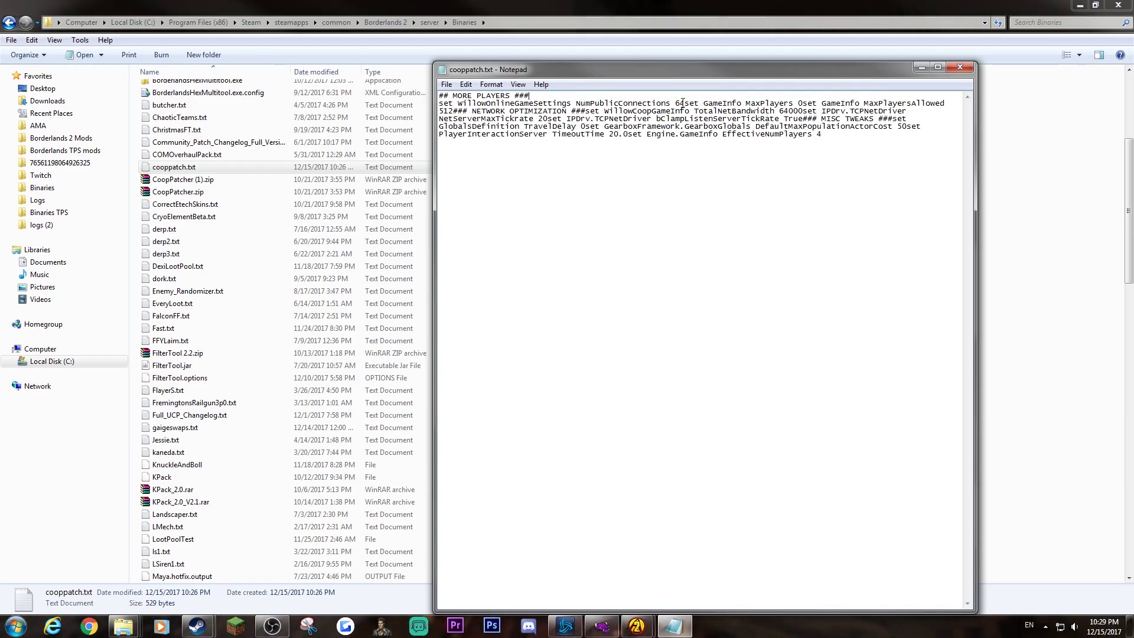
{"action": "left_click", "coordinate": [683, 104]}
{"action": "key", "text": "Return"}
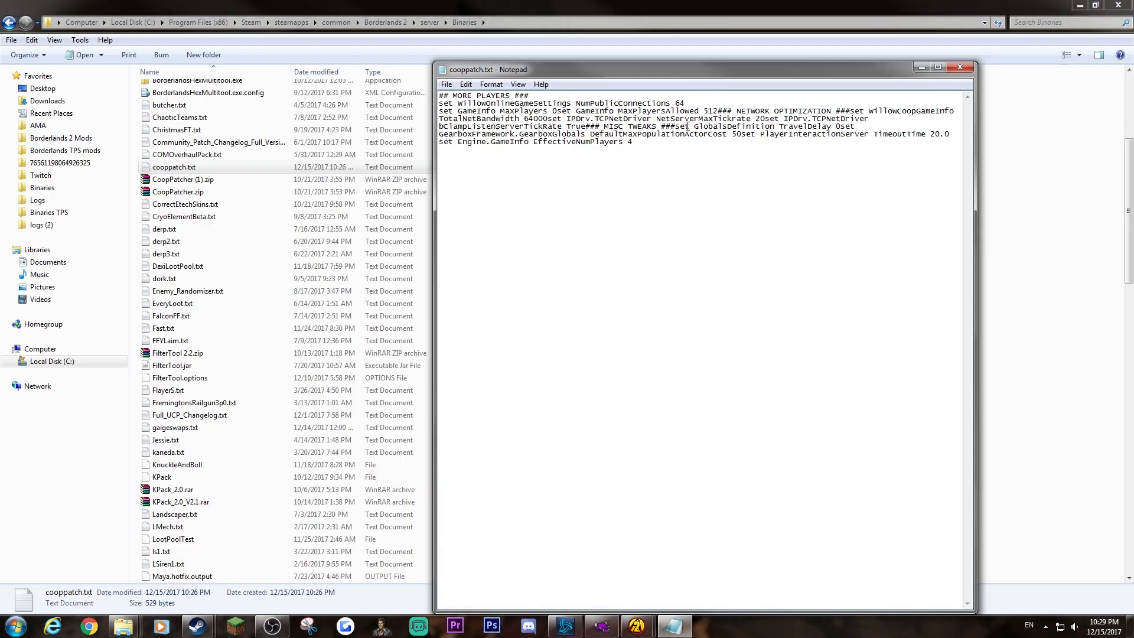
{"action": "left_click", "coordinate": [559, 111]}
{"action": "key", "text": "Return"}
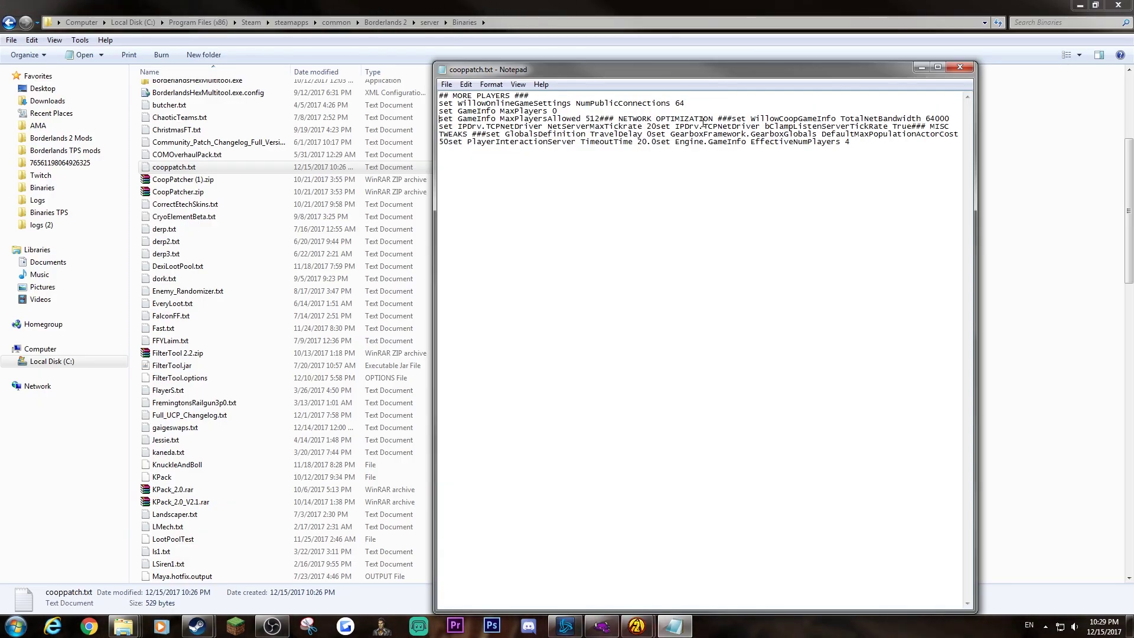
{"action": "left_click", "coordinate": [732, 119]}
{"action": "key", "text": "Return"}
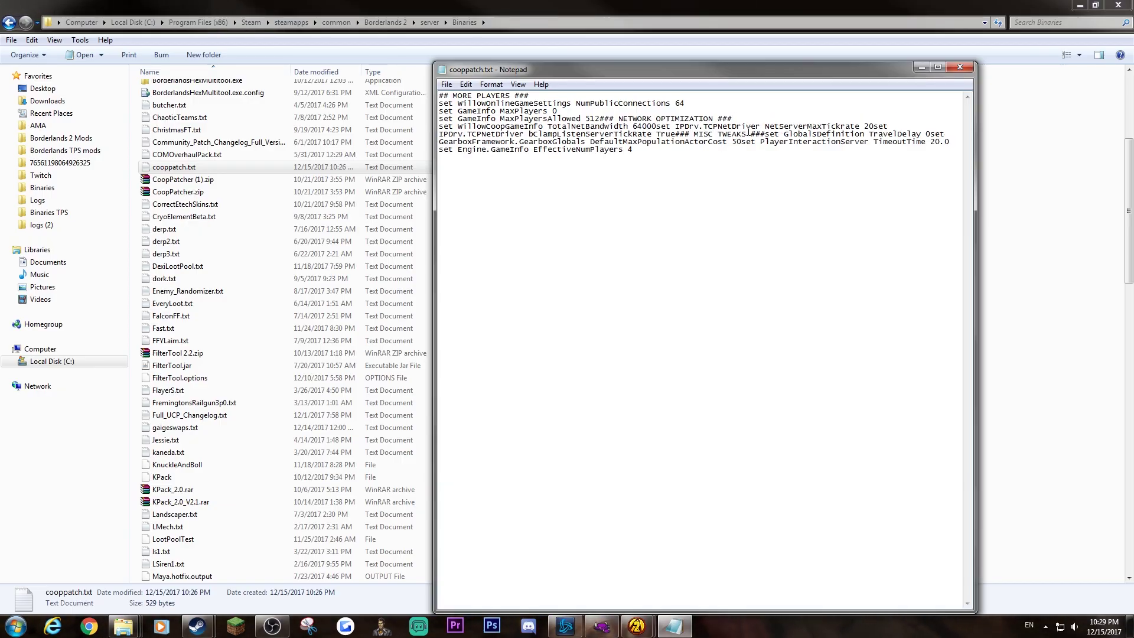
{"action": "left_click", "coordinate": [765, 134]}
{"action": "key", "text": "Return"}
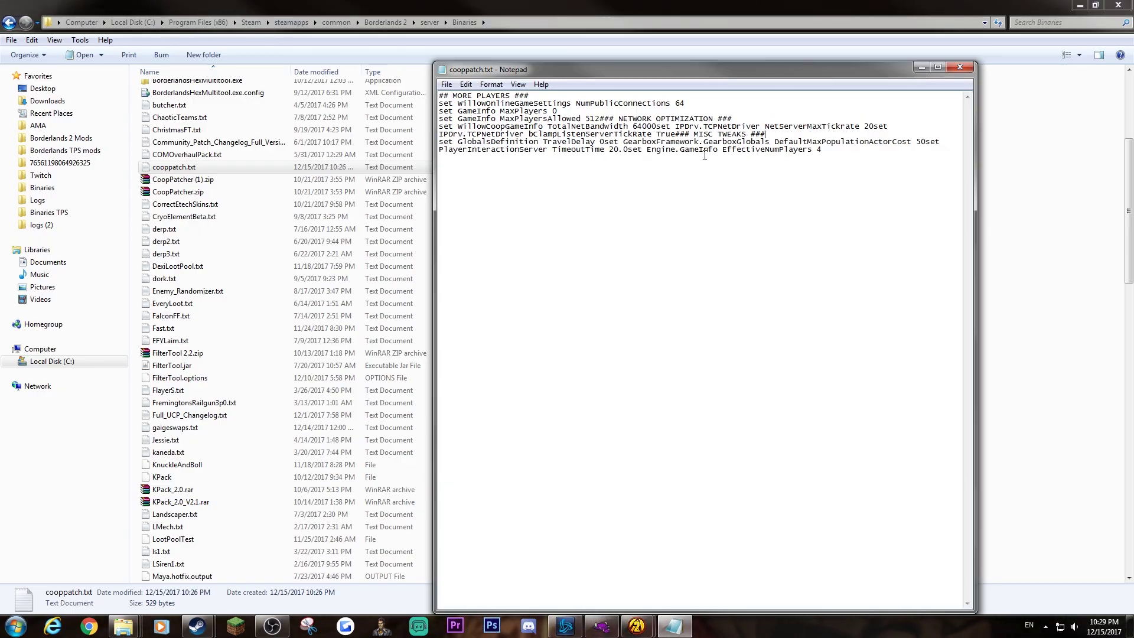
Step: Split GearboxFramework, PlayerInteractionServer, bClampListenServerTickRate and the NETWORK OPTIMIZATION heading onto own lines
{"action": "left_click", "coordinate": [607, 142]}
{"action": "key", "text": "Return"}
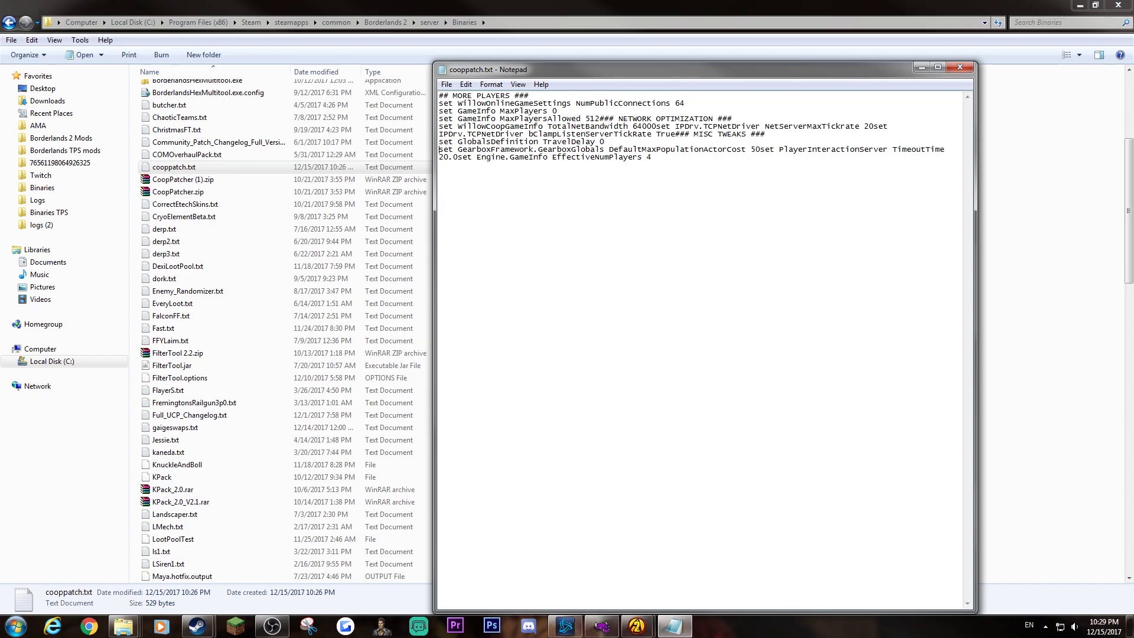
{"action": "left_click", "coordinate": [761, 149]}
{"action": "key", "text": "Return"}
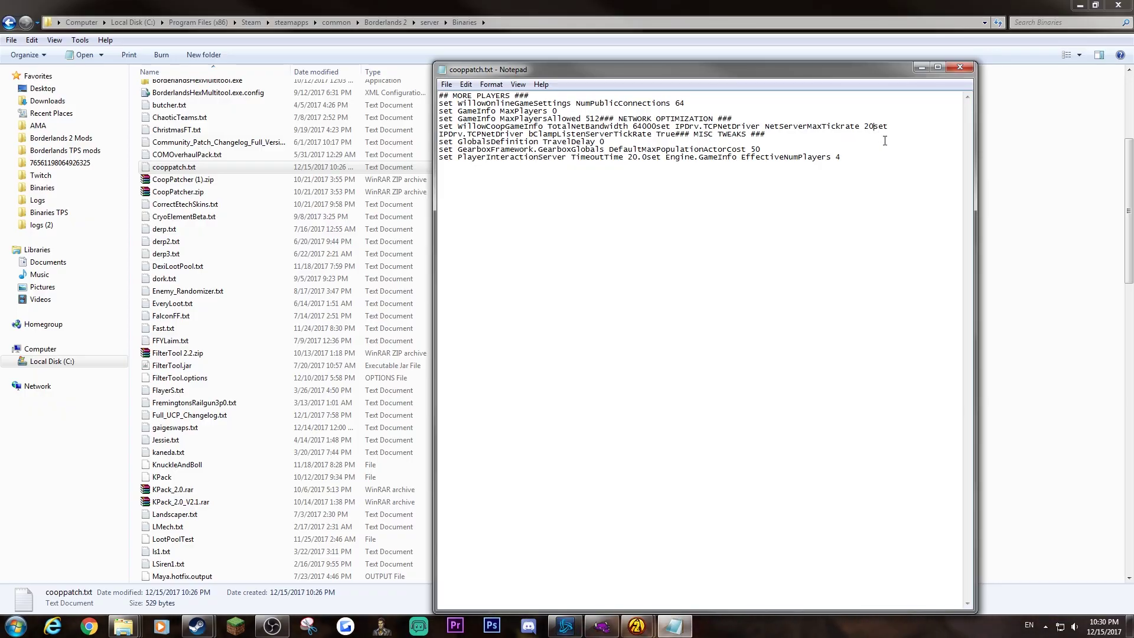
{"action": "left_click", "coordinate": [875, 126]}
{"action": "key", "text": "Return"}
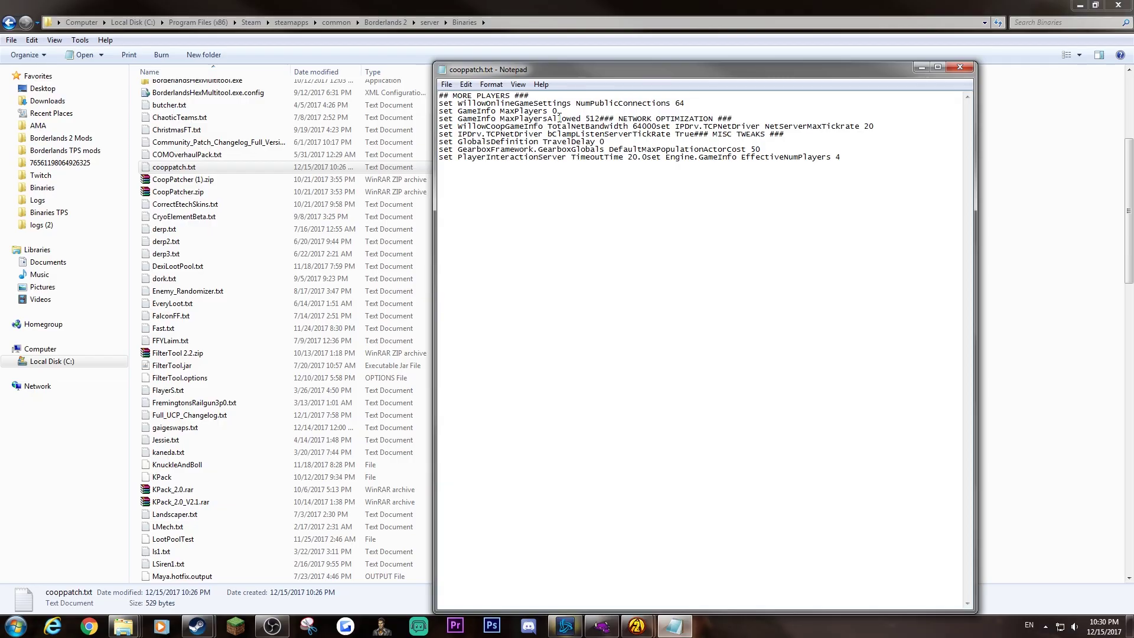
{"action": "left_click", "coordinate": [600, 118]}
{"action": "key", "text": "Return"}
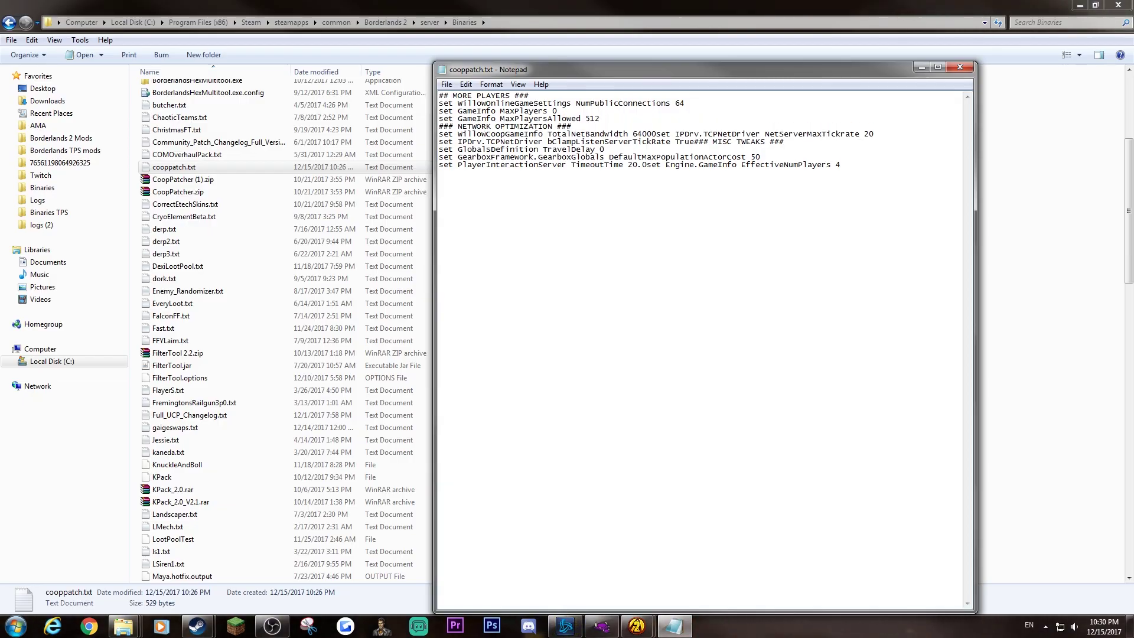
Step: Select and copy the edited patch text, then save cooppatch.txt and close Notepad
{"action": "mouse_move", "coordinate": [532, 178]}
{"action": "left_mouse_down"}
{"action": "mouse_move", "coordinate": [439, 84]}
{"action": "mouse_move", "coordinate": [722, 197]}
{"action": "left_mouse_up"}
{"action": "key", "text": "ctrl+c"}
{"action": "left_click", "coordinate": [532, 266]}
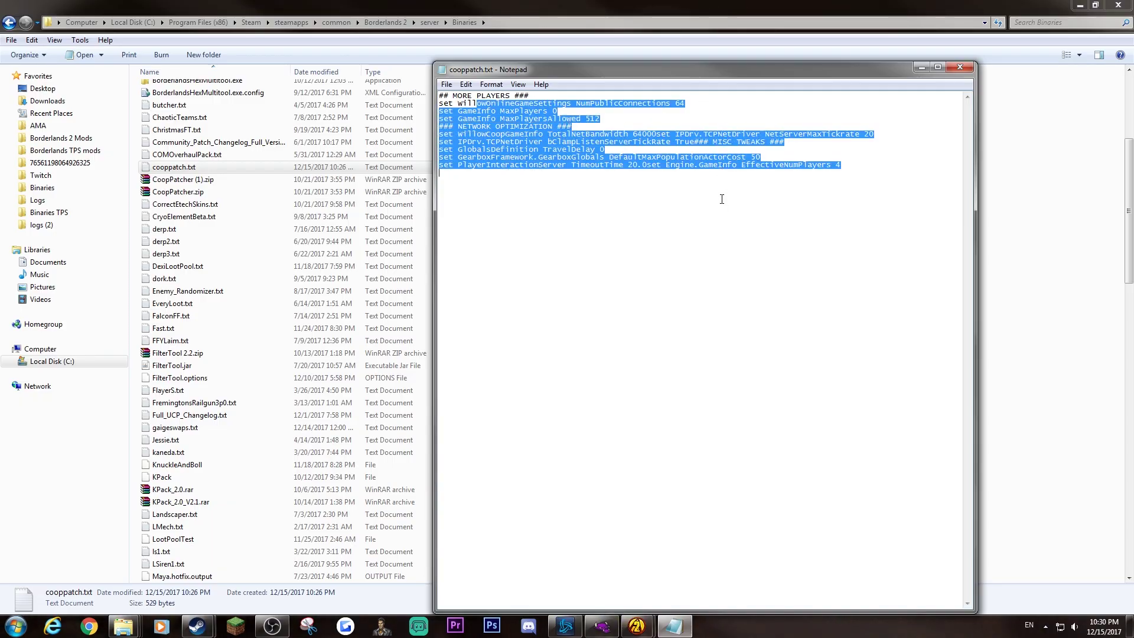
{"action": "left_click", "coordinate": [880, 173]}
{"action": "left_click_drag", "start_coordinate": [881, 173], "coordinate": [618, 143]}
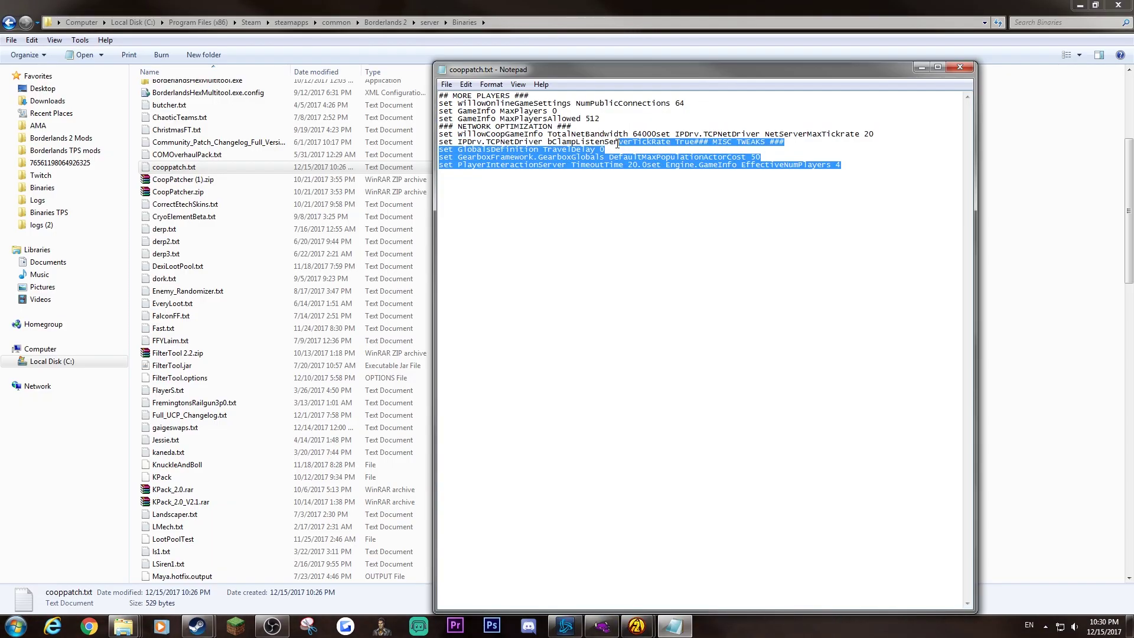
{"action": "left_click", "coordinate": [608, 153]}
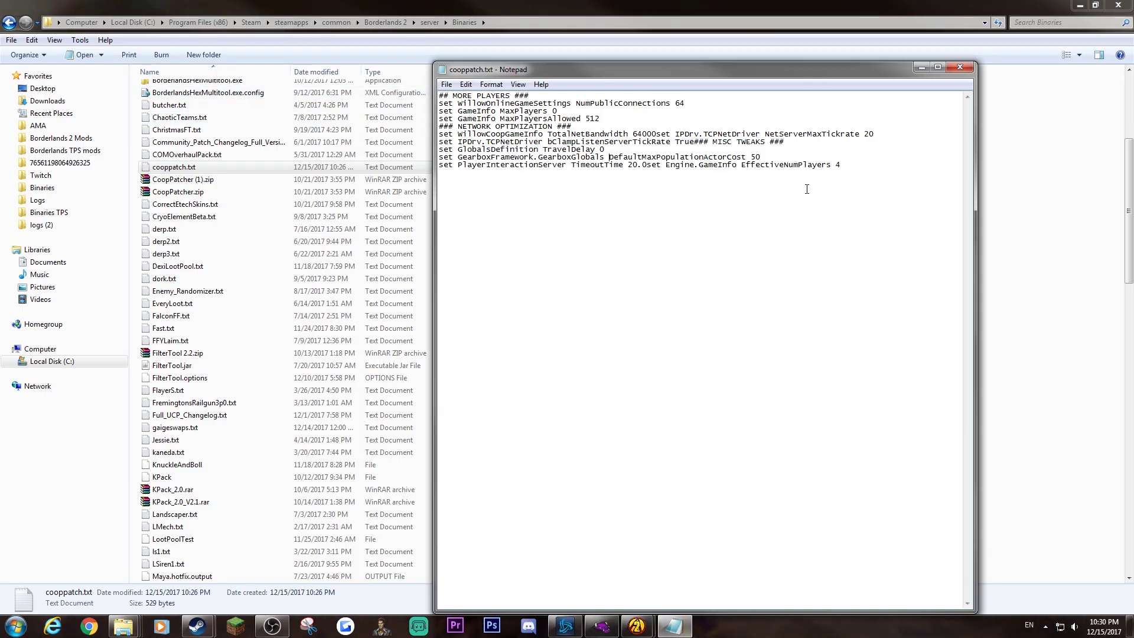
{"action": "left_click_drag", "start_coordinate": [806, 189], "coordinate": [443, 94]}
{"action": "left_click", "coordinate": [446, 84]}
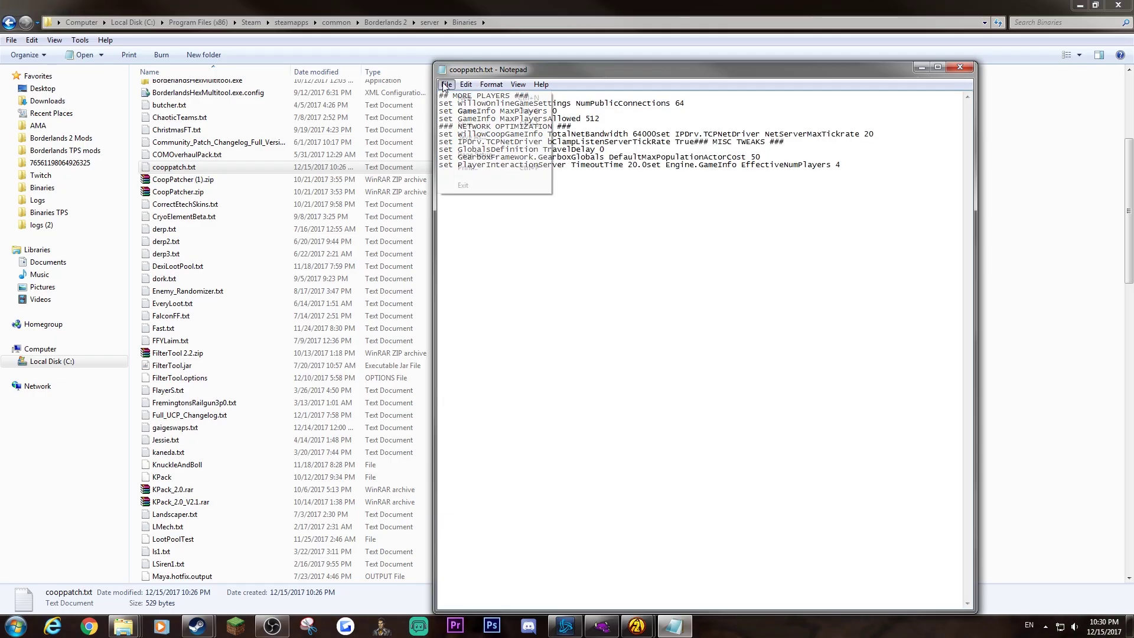
{"action": "left_click", "coordinate": [461, 122]}
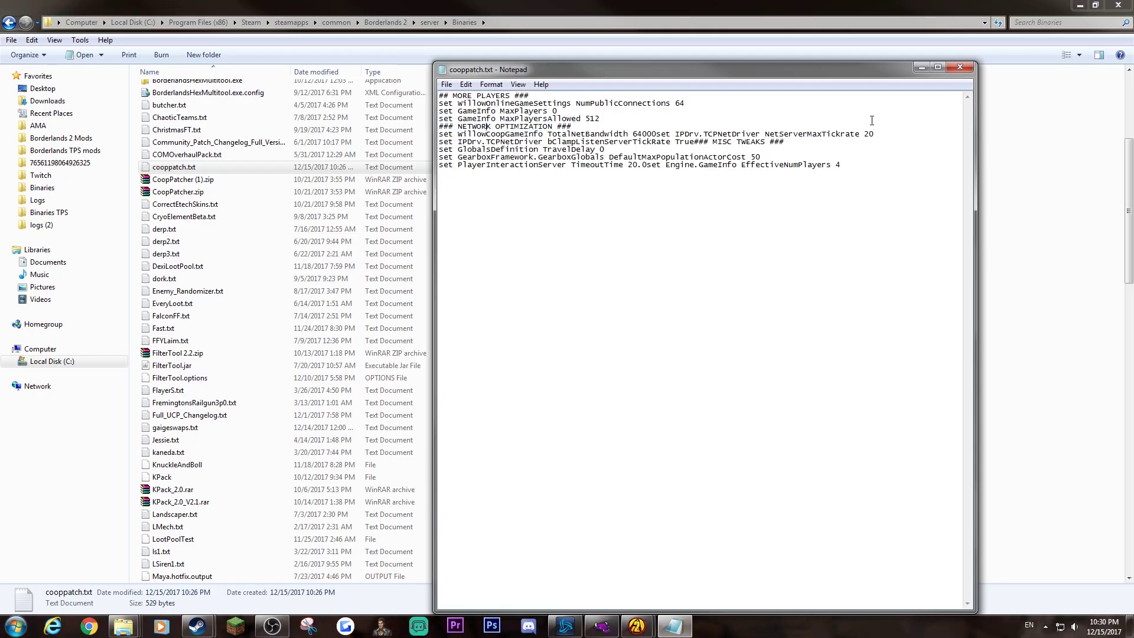
{"action": "left_click", "coordinate": [971, 68]}
Step: Switch back to Borderlands 2 from the taskbar and close its console with the ~ key
{"action": "mouse_move", "coordinate": [636, 627]}
{"action": "left_click", "coordinate": [669, 578]}
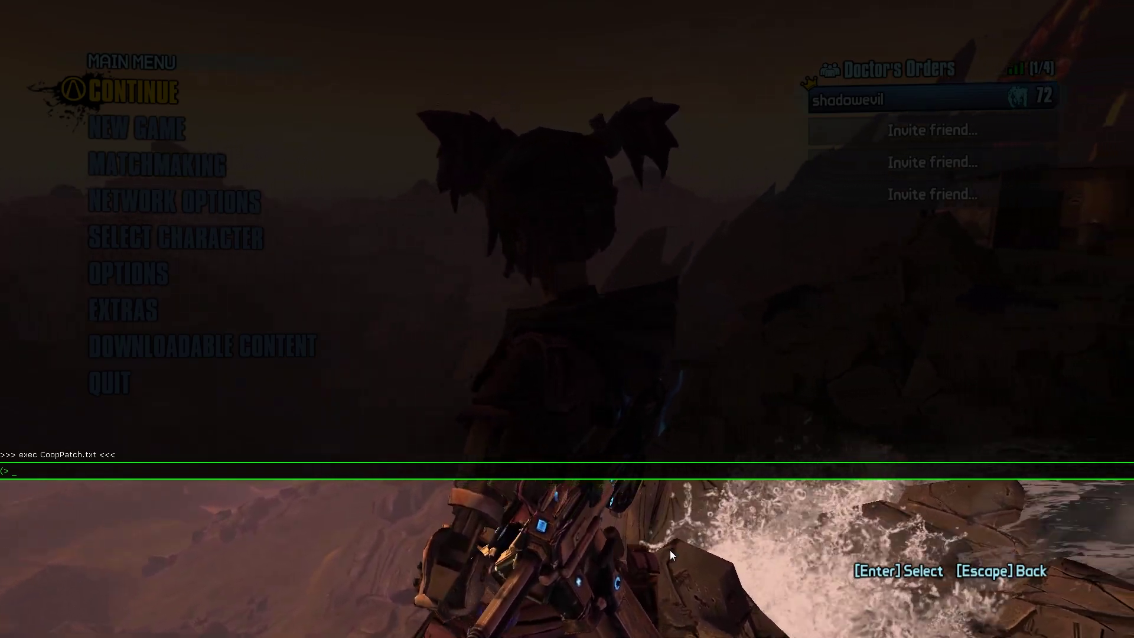
{"action": "key", "text": "grave"}
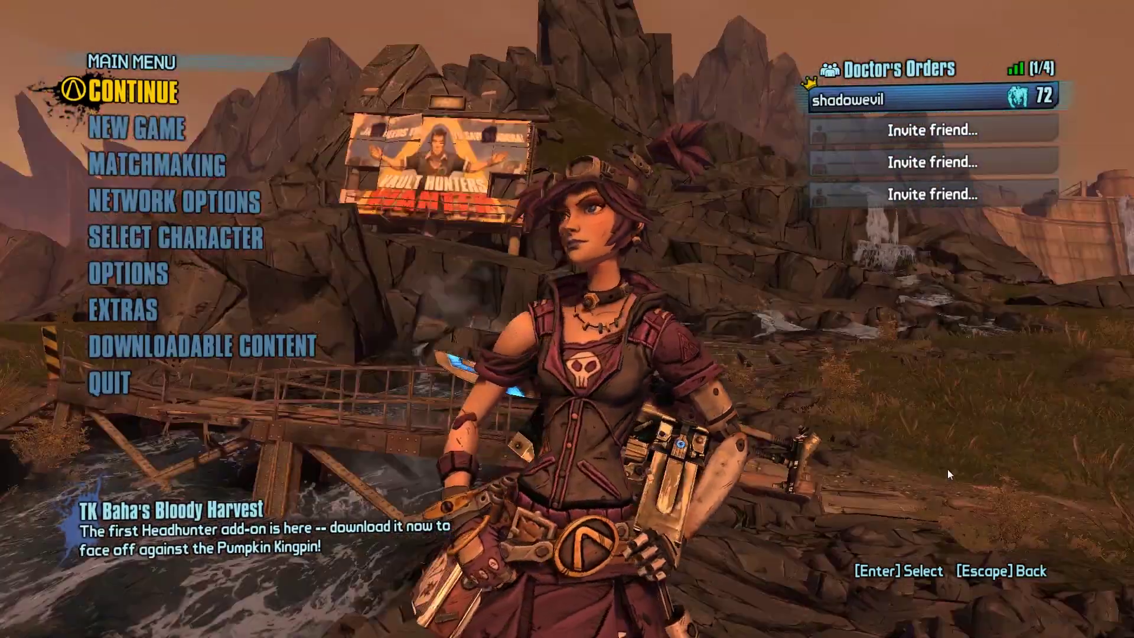